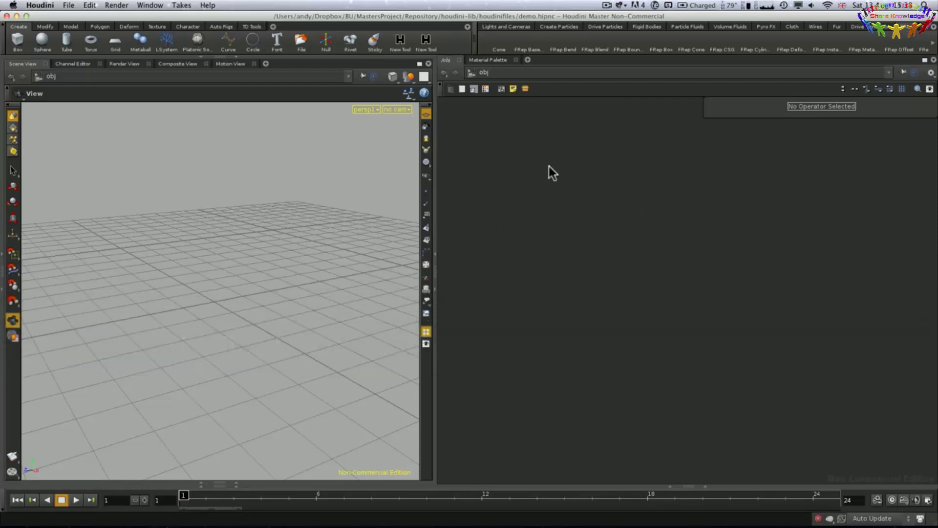
# Check the list of other top-level networks from the obj path menu.
pyautogui.rightClick(484, 75)
pyautogui.click(481, 71)
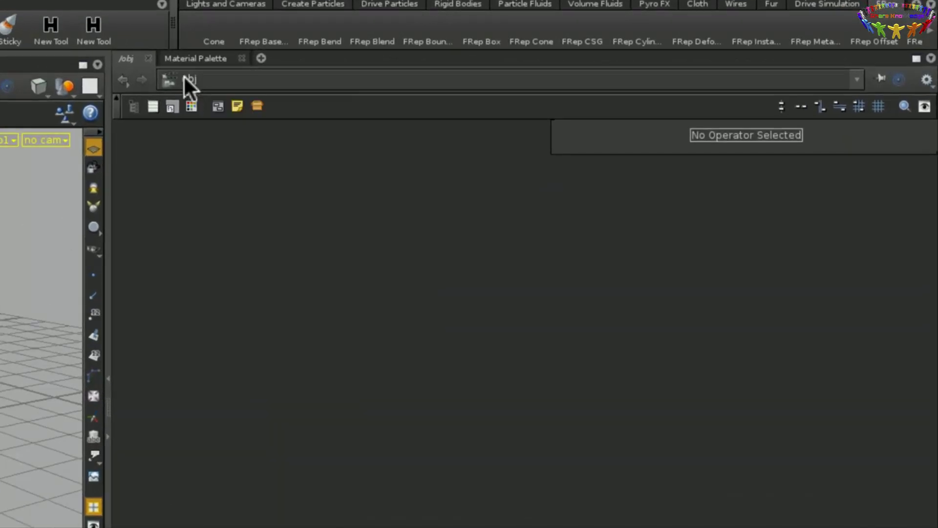
pyautogui.click(480, 71)
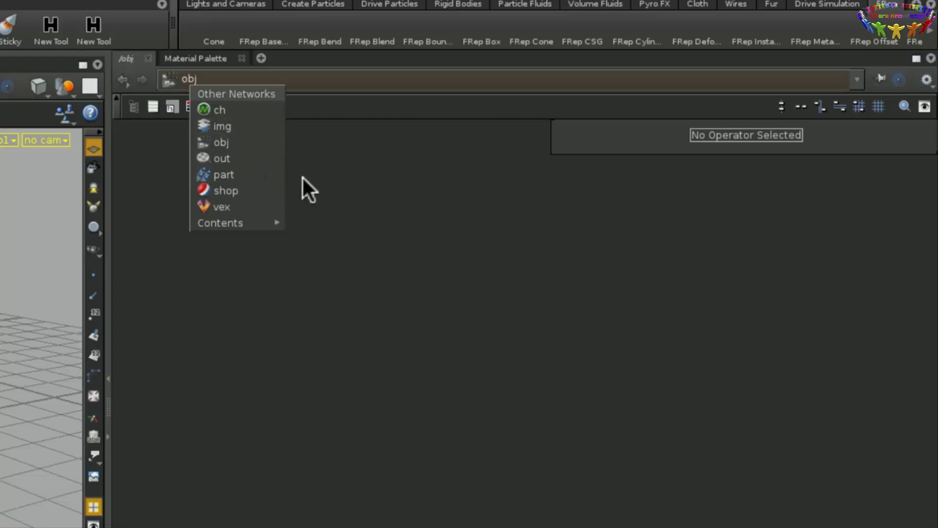
pyautogui.click(329, 168)
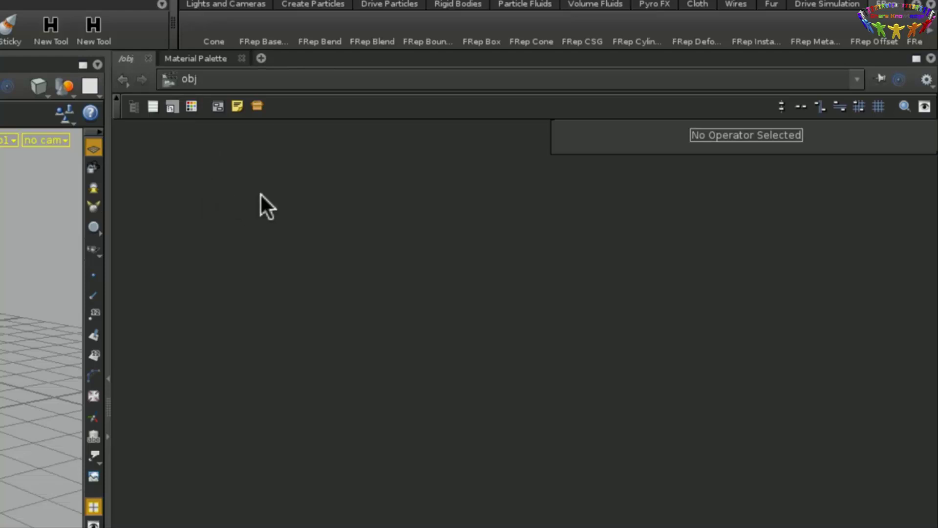
# Search 'geometry' and place a new Geometry node, geo5, in the obj network.
pyautogui.press('Tab')
pyautogui.write('geometry')
pyautogui.click(406, 222)
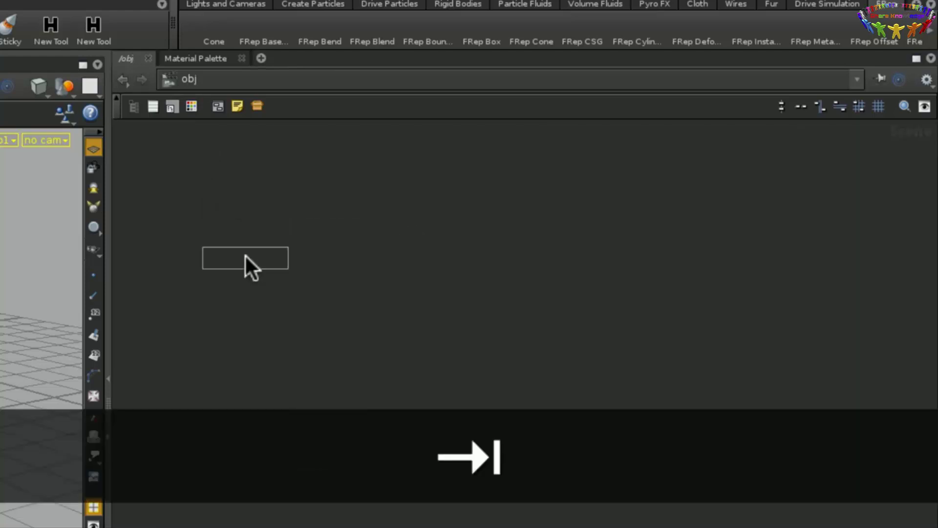
pyautogui.click(283, 257)
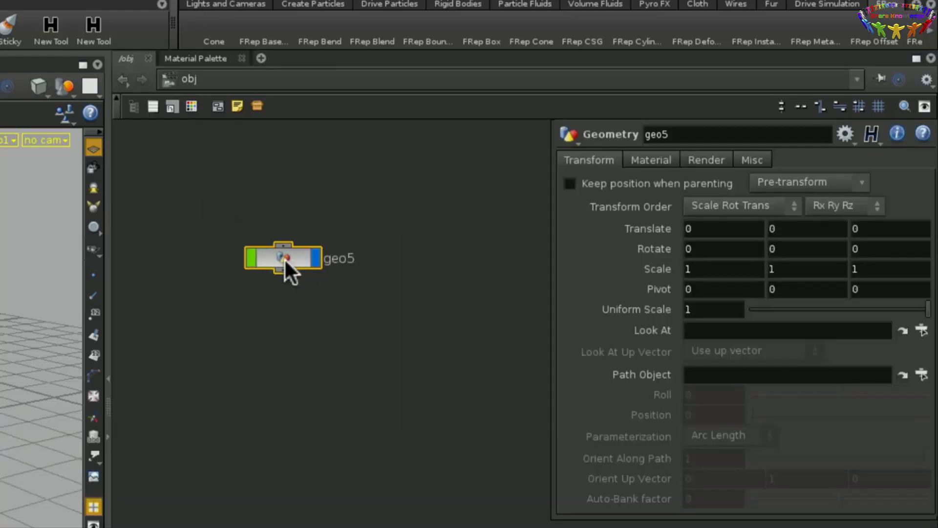
# Inside geo5, delete the default file1 node.
pyautogui.doubleClick(283, 257)
pyautogui.moveTo(493, 456); pyautogui.dragTo(290, 293)
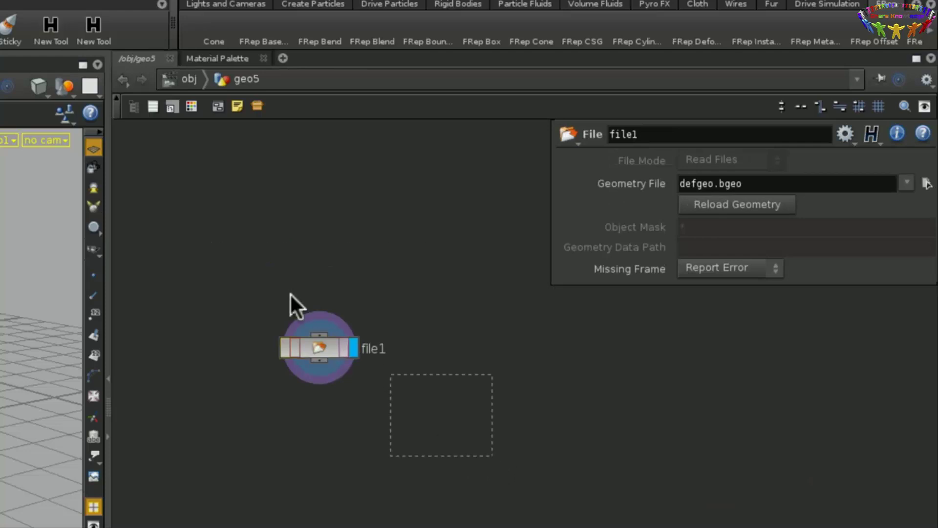
pyautogui.press('Delete')
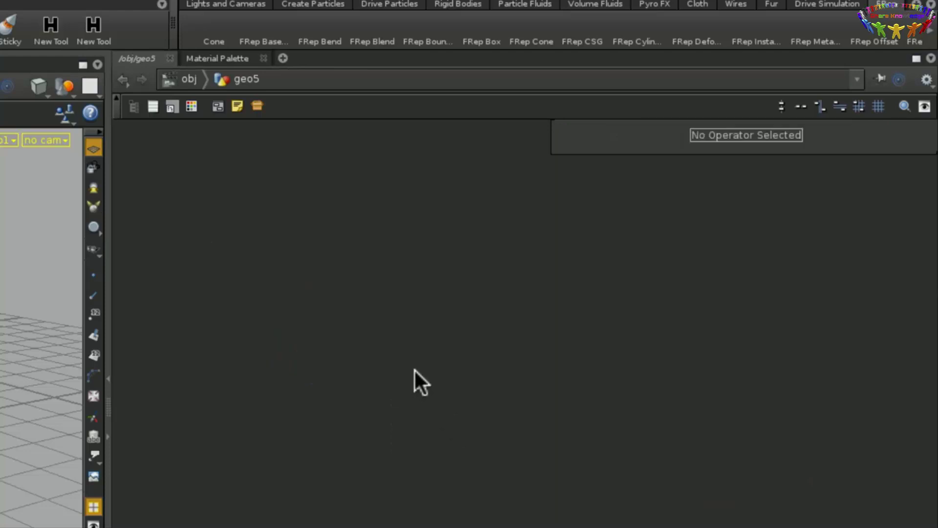
# Add a Sphere node and set its Primitive Type to Mesh with 10 rows and 10 columns.
pyautogui.press('Tab')
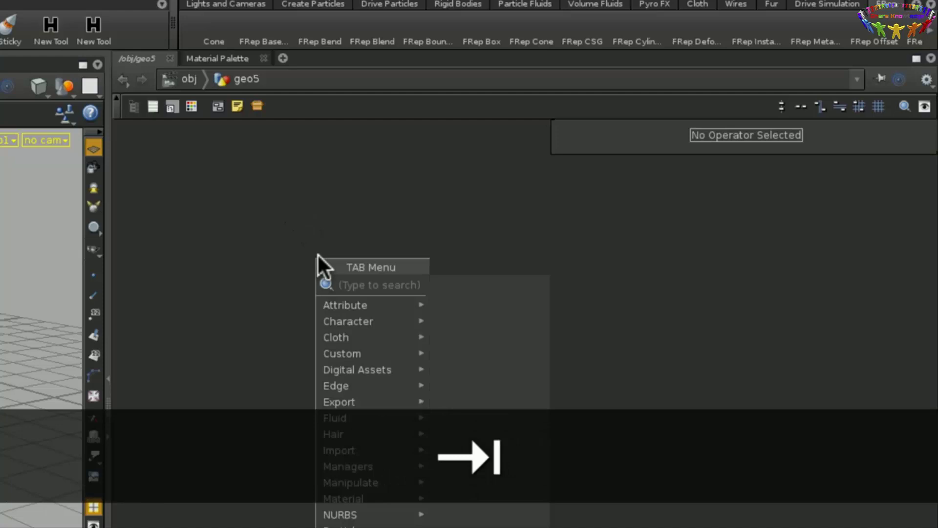
pyautogui.write('sp')
pyautogui.press('Return')
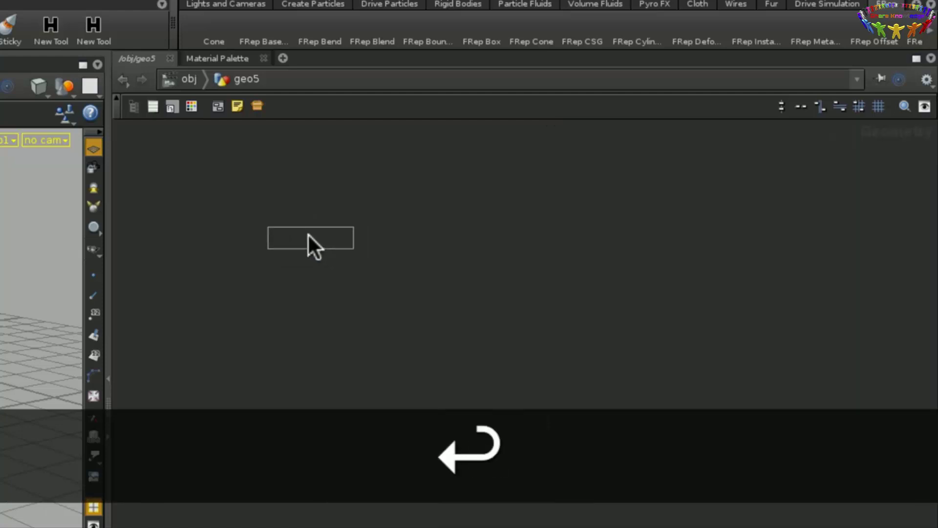
pyautogui.click(308, 242)
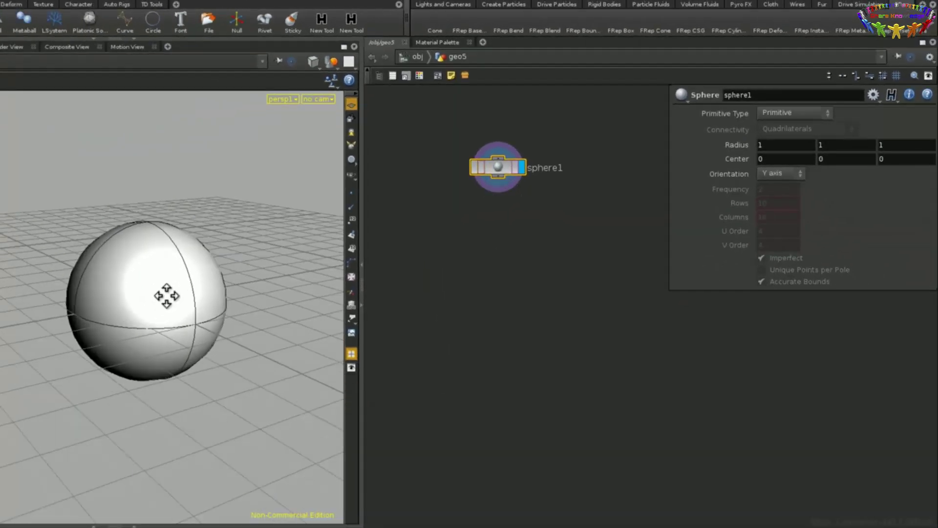
pyautogui.click(784, 114)
pyautogui.click(787, 158)
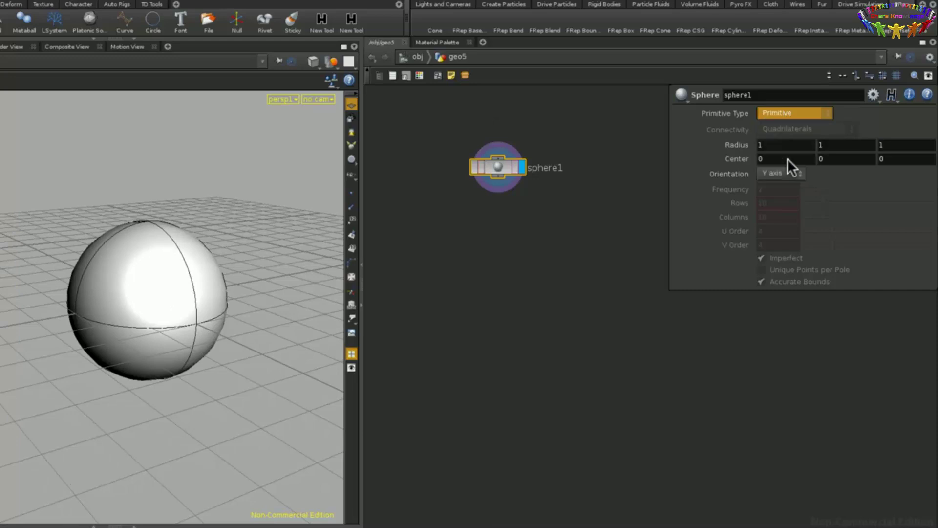
pyautogui.moveTo(174, 310); pyautogui.dragTo(182, 261)
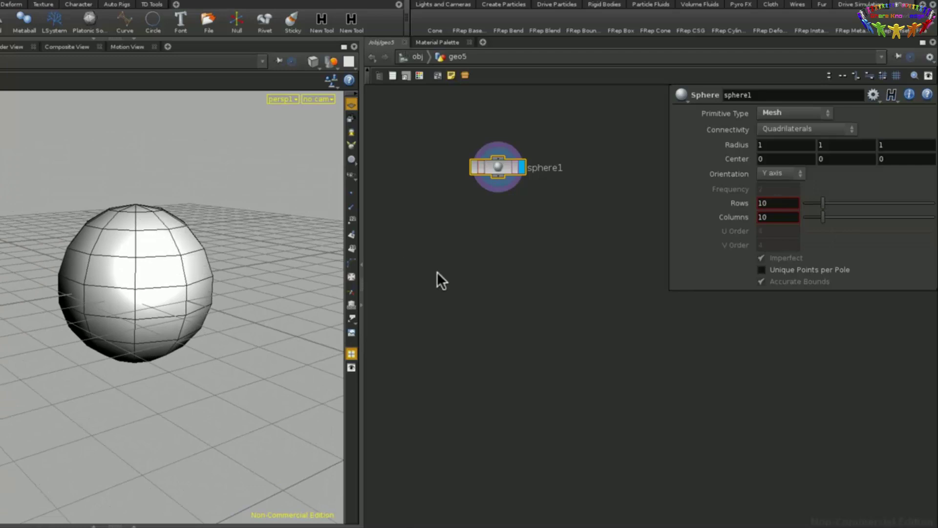
pyautogui.click(532, 252)
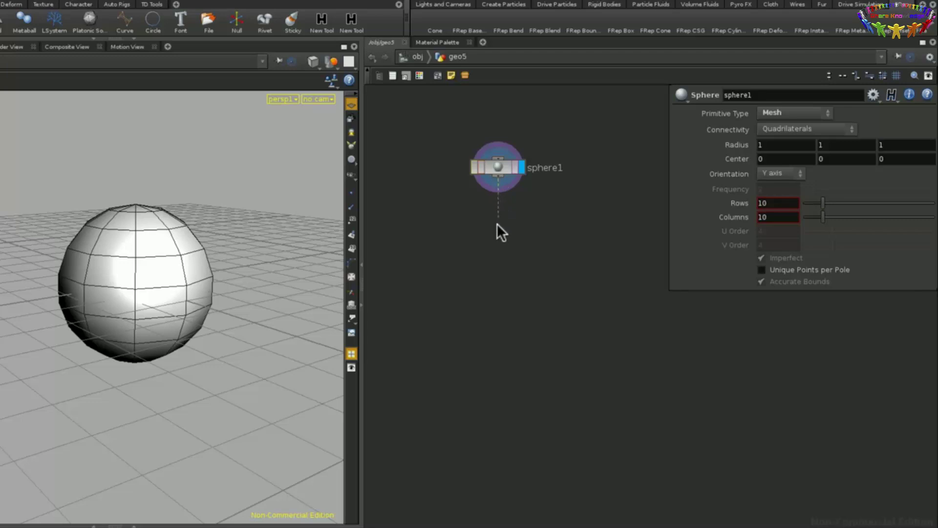
# Add an FRep Base node, frep_node1, wired after sphere1, and display it.
pyautogui.press('Tab')
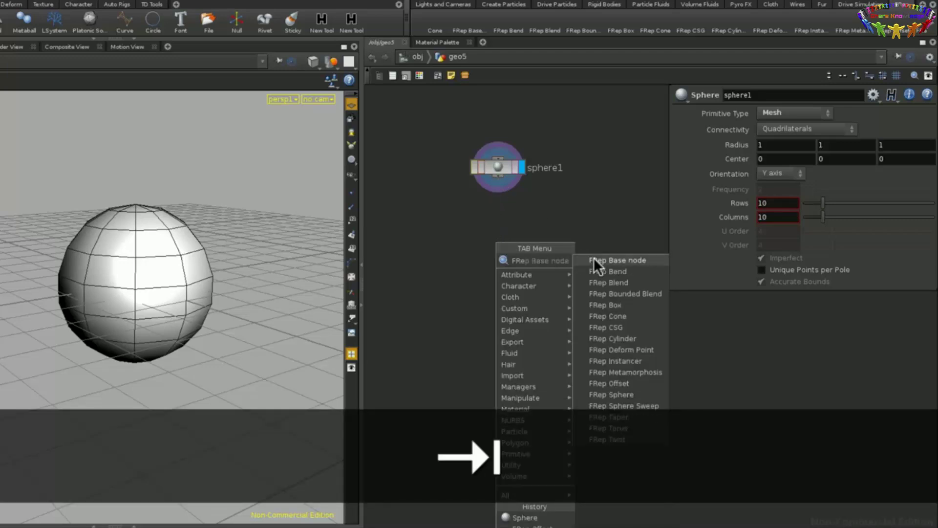
pyautogui.click(594, 257)
pyautogui.click(498, 219)
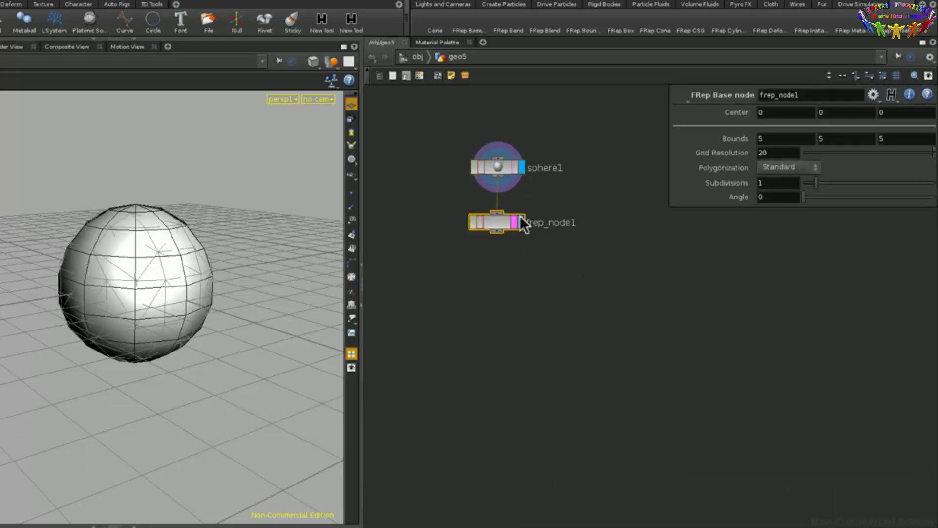
pyautogui.click(521, 222)
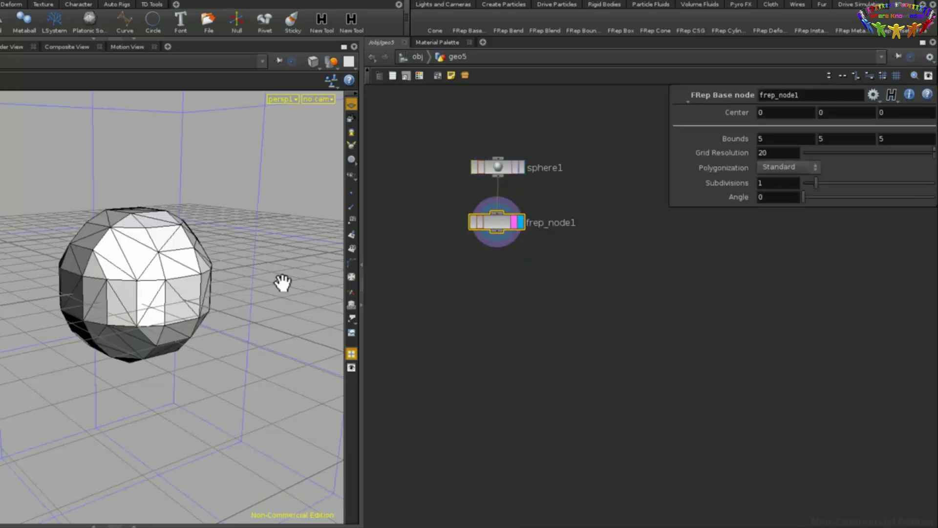
pyautogui.scroll(-3, 233, 291)
pyautogui.scroll(3, 231, 289)
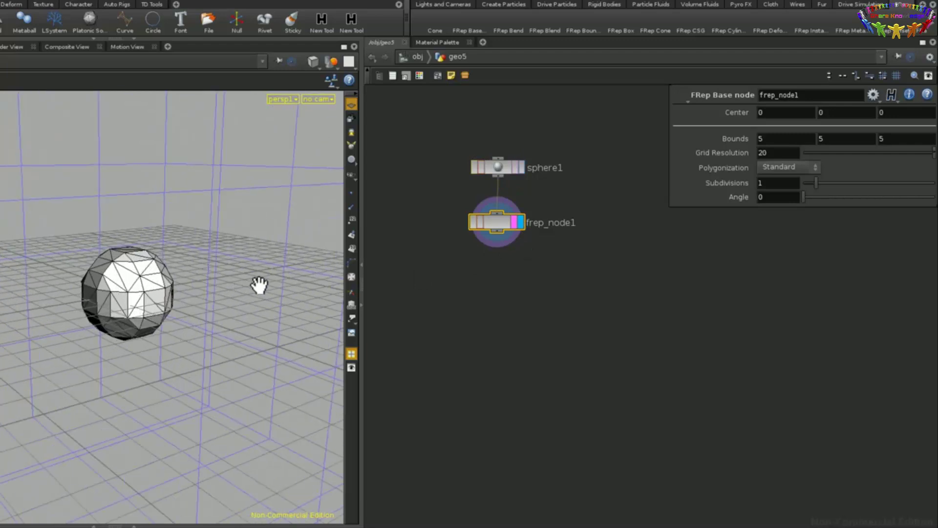
# Move frep_node1 below sphere1 and review both nodes' settings (Bounds 5, Grid Resolution 20).
pyautogui.moveTo(497, 223); pyautogui.dragTo(499, 223)
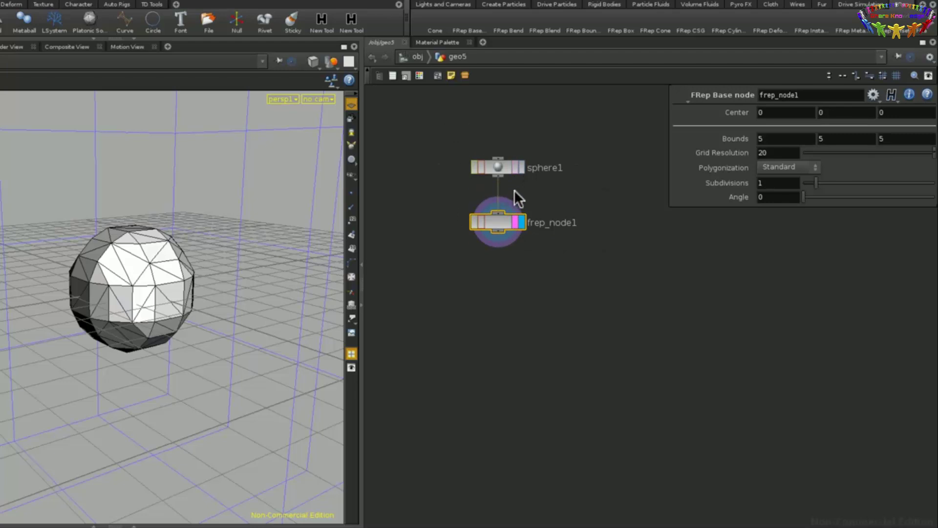
pyautogui.moveTo(503, 226); pyautogui.dragTo(503, 245)
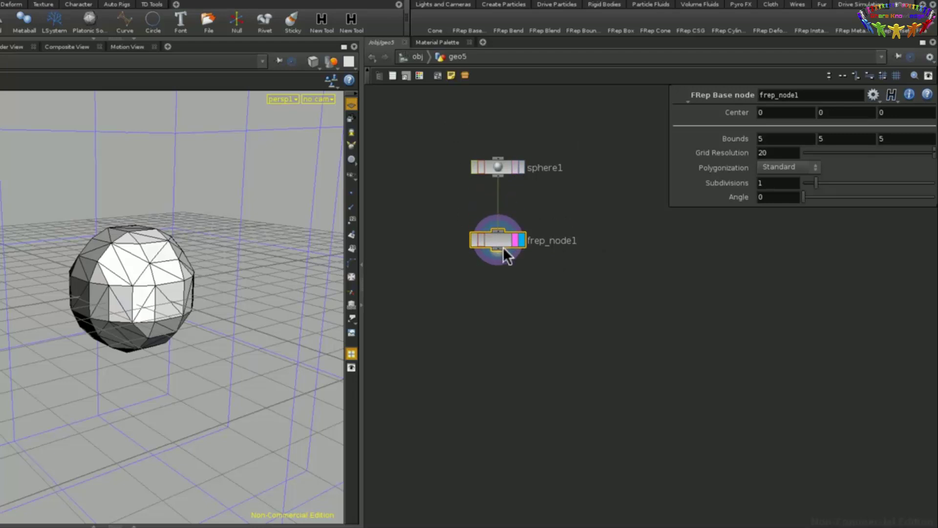
pyautogui.click(506, 165)
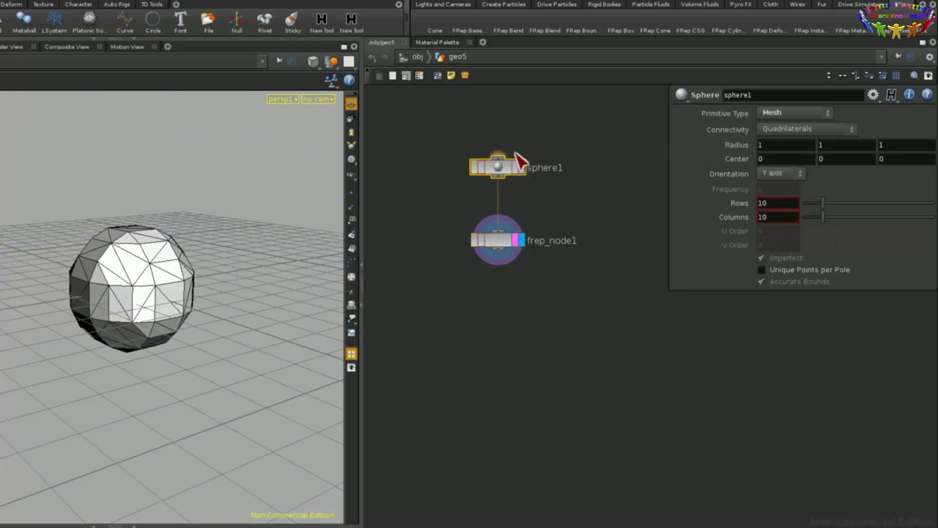
pyautogui.click(505, 236)
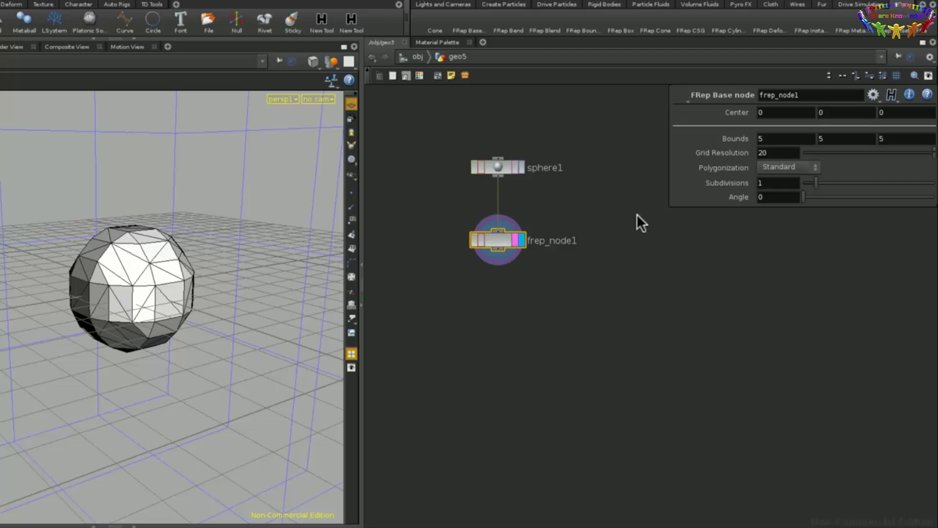
# Shrink the FRep Bounds from 5 to about 1.6 around the sphere.
pyautogui.scroll(-5, 149, 309)
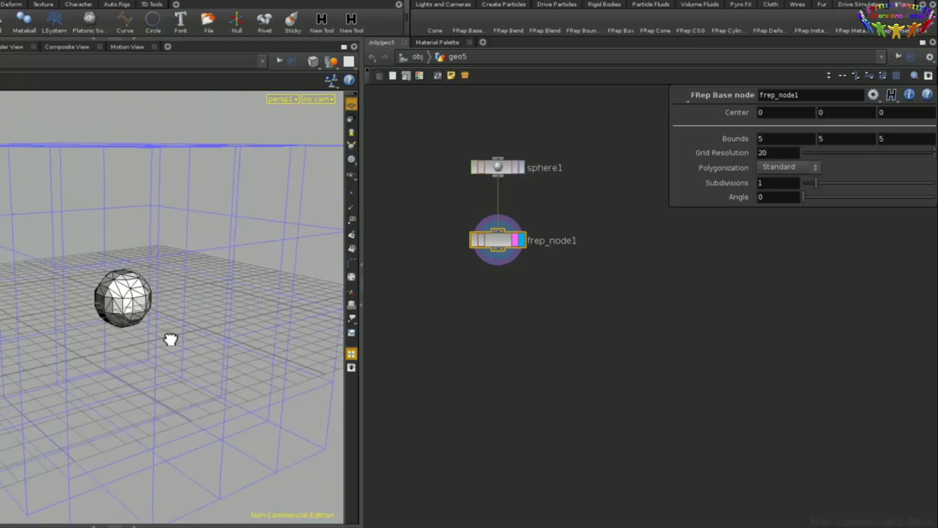
pyautogui.moveTo(170, 337); pyautogui.dragTo(211, 330)
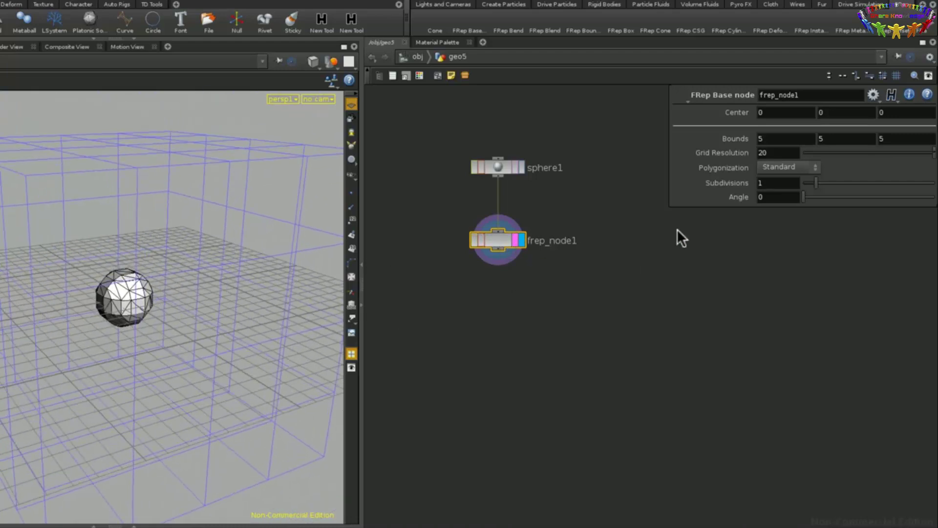
pyautogui.moveTo(737, 137); pyautogui.dragTo(571, 165, button='middle')
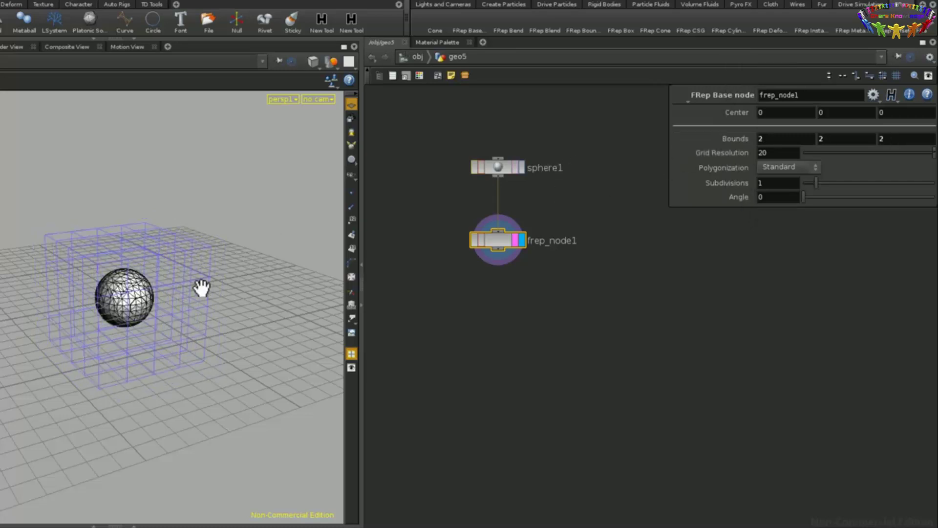
pyautogui.scroll(6, 202, 289)
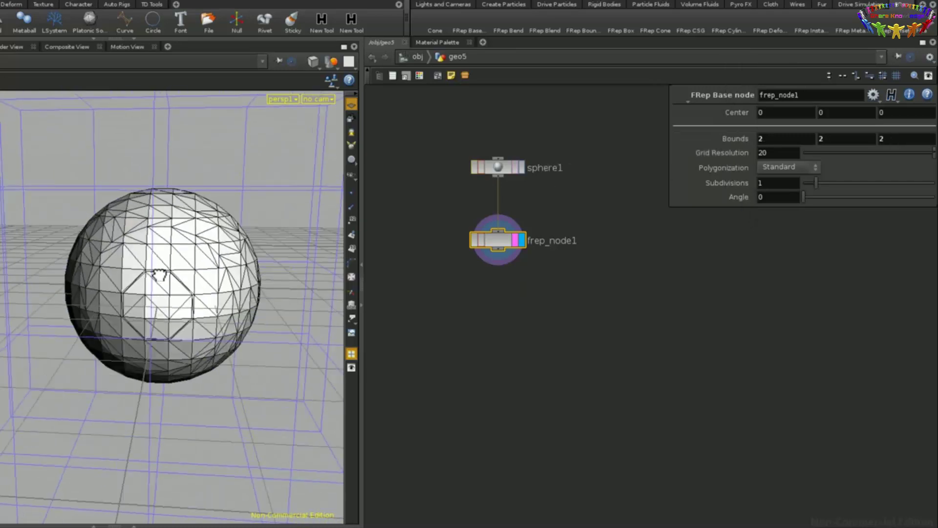
pyautogui.moveTo(158, 275); pyautogui.dragTo(209, 289)
pyautogui.moveTo(744, 139)
pyautogui.mouseDown(button='middle')
pyautogui.moveTo(707, 142)
pyautogui.moveTo(745, 137)
pyautogui.mouseUp(button='middle')
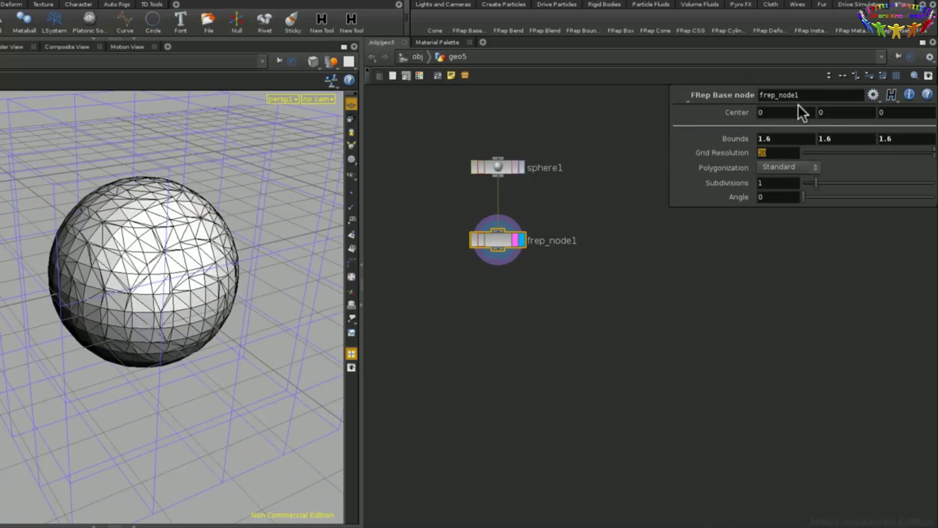
# Set the Grid Resolution to 30 for a denser mesh.
pyautogui.write('30')
pyautogui.press('Return')
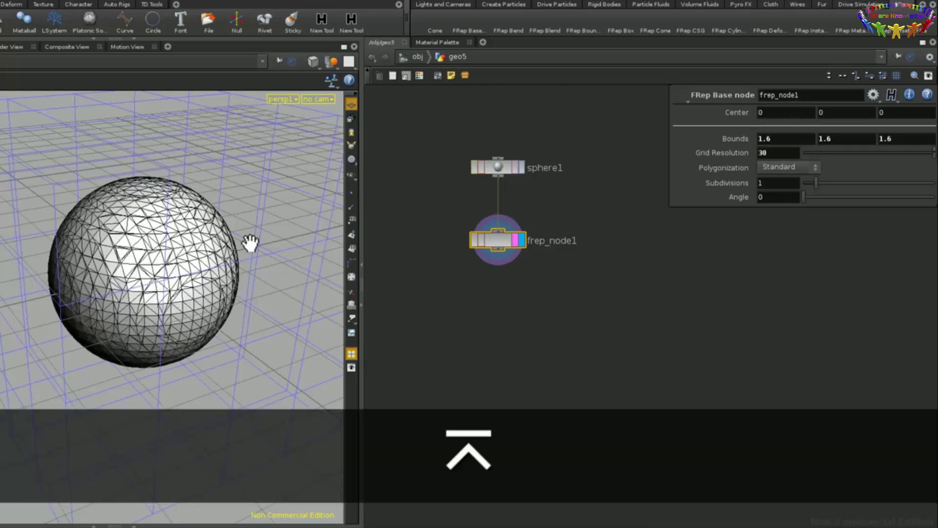
pyautogui.moveTo(250, 242); pyautogui.dragTo(235, 236)
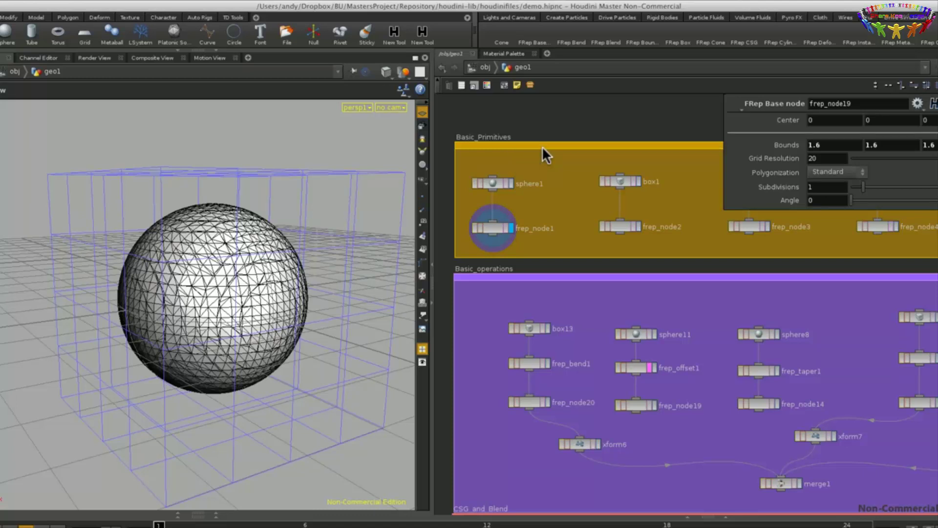
# Display the box, cylinder, torus and cone from frep_node2 through frep_node5 in turn.
pyautogui.moveTo(650, 261); pyautogui.dragTo(620, 261, button='middle')
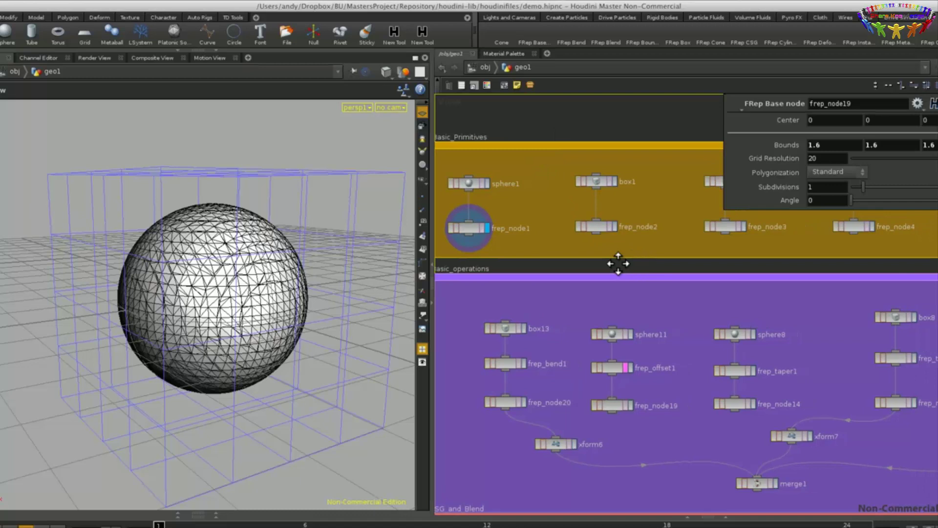
pyautogui.click(606, 225)
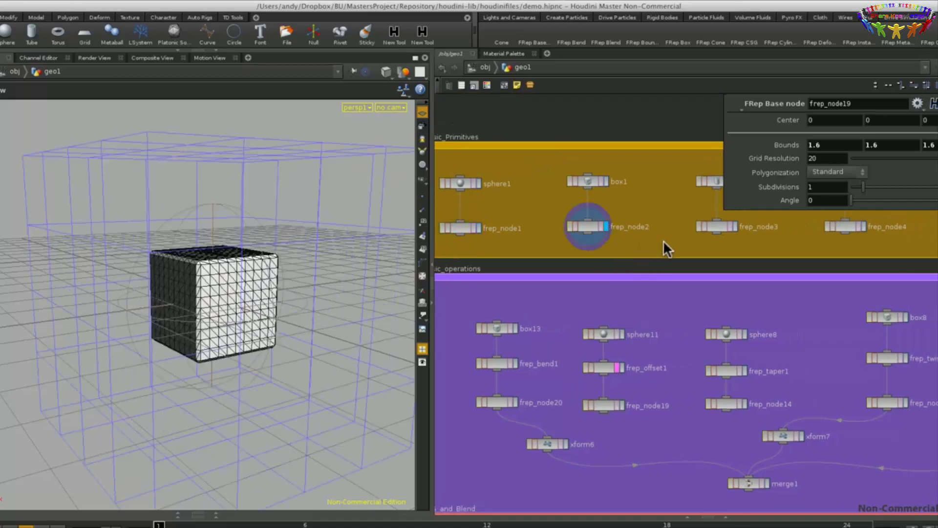
pyautogui.moveTo(674, 267); pyautogui.dragTo(618, 274, button='middle')
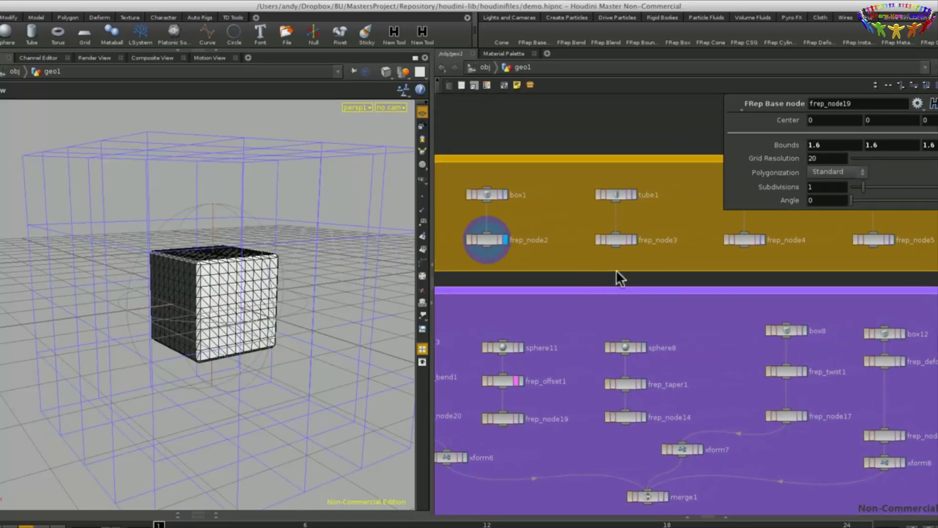
pyautogui.click(635, 240)
pyautogui.moveTo(706, 290); pyautogui.dragTo(628, 285, button='middle')
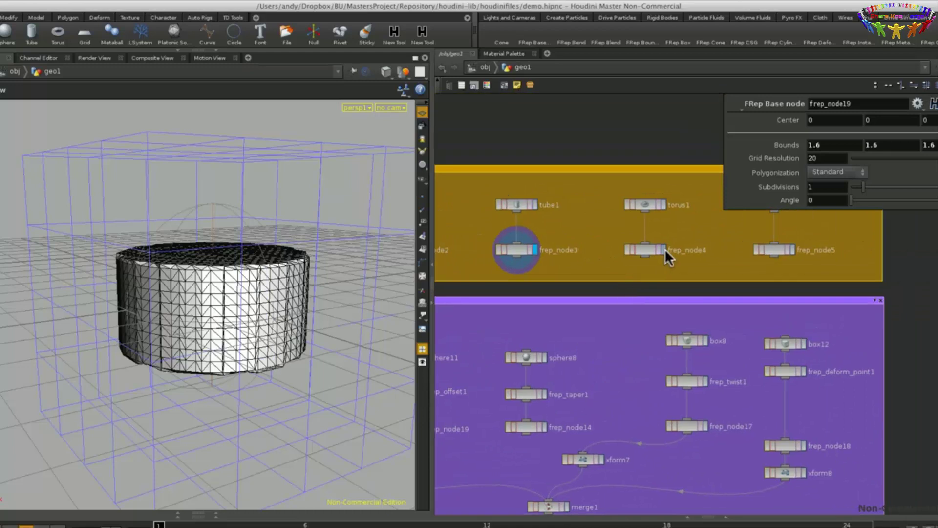
pyautogui.click(645, 250)
pyautogui.moveTo(698, 276); pyautogui.dragTo(712, 289, button='middle')
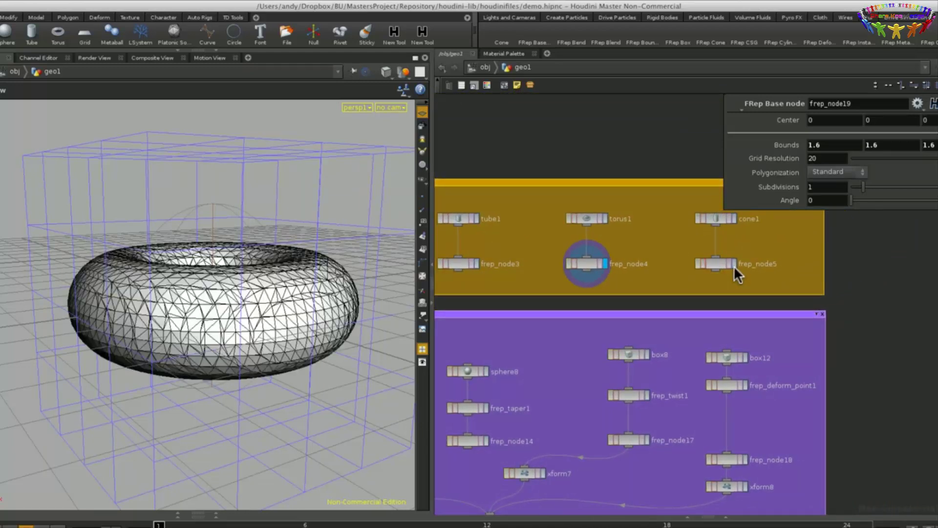
pyautogui.click(735, 266)
pyautogui.scroll(-3, 846, 382)
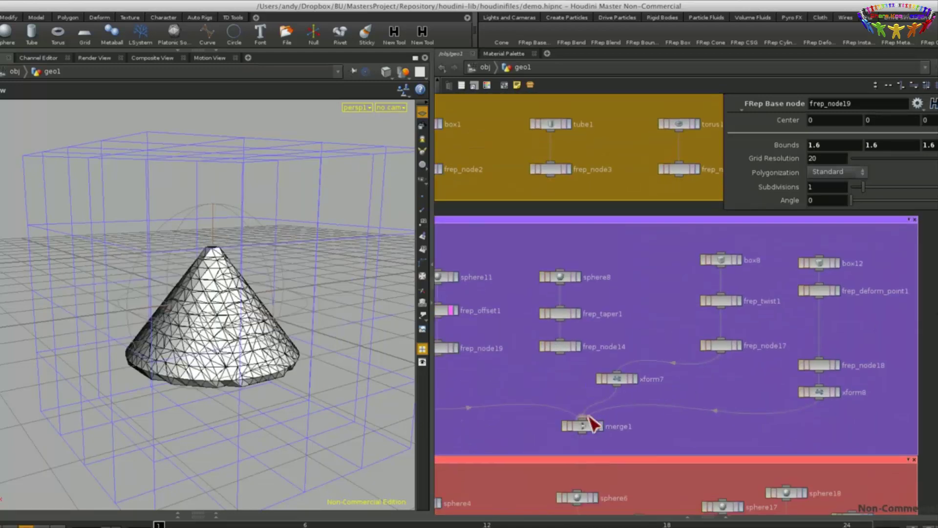
pyautogui.moveTo(582, 423); pyautogui.dragTo(687, 367, button='middle')
pyautogui.scroll(3, 651, 368)
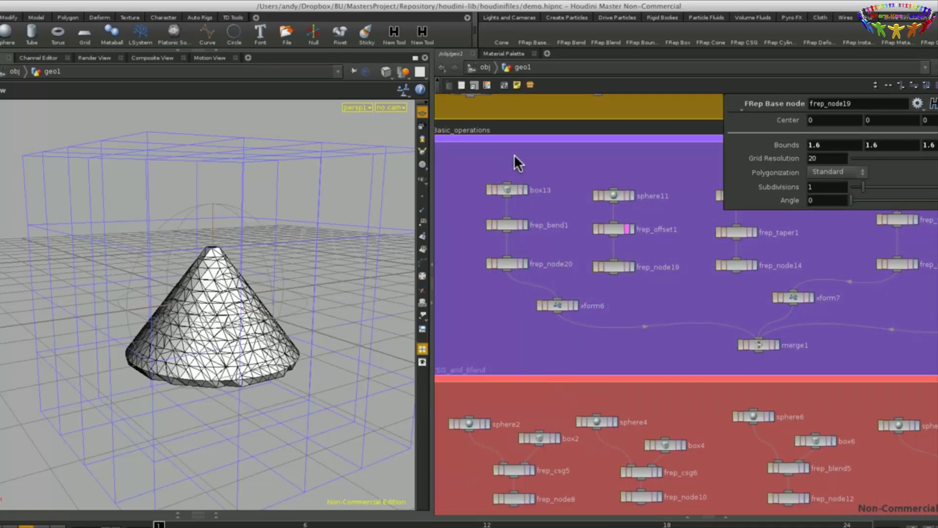
# Display the long box from box13 and inspect frep_bend1's bend settings.
pyautogui.moveTo(456, 336); pyautogui.dragTo(502, 335, button='middle')
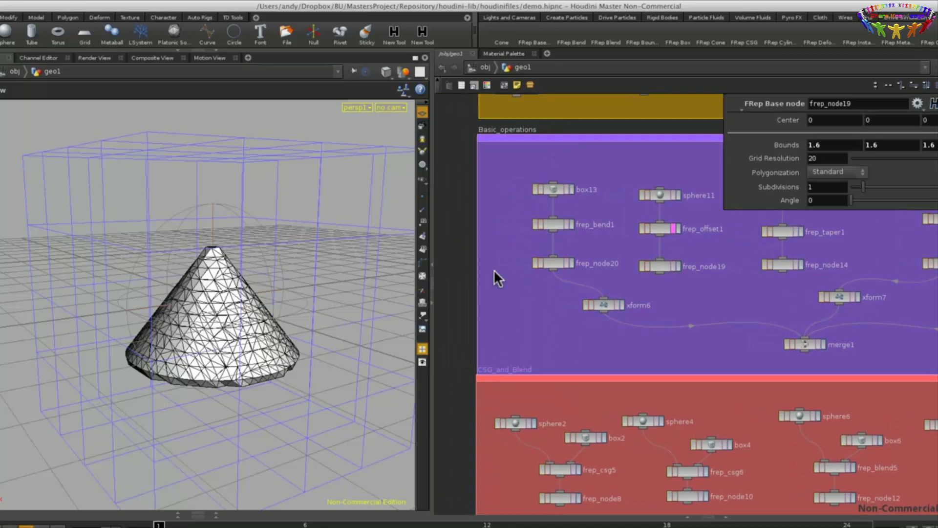
pyautogui.moveTo(564, 200); pyautogui.dragTo(560, 220, button='middle')
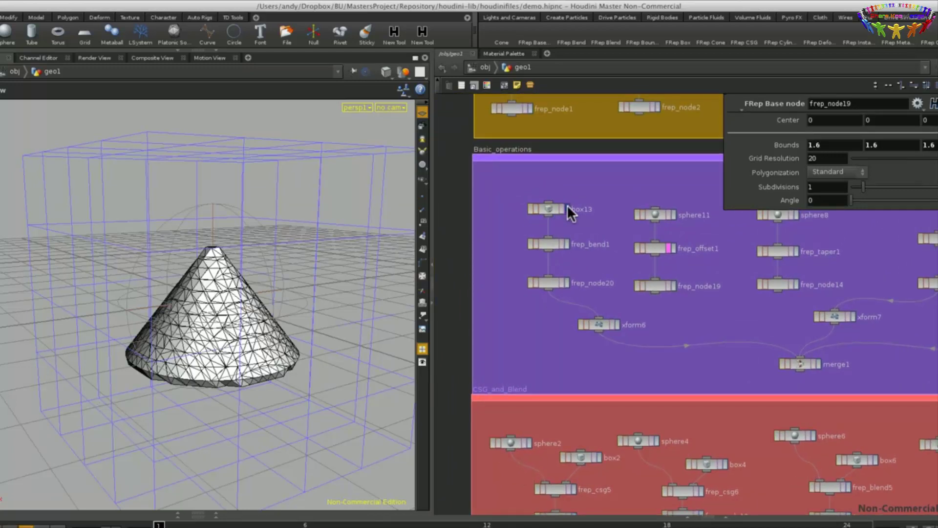
pyautogui.click(567, 209)
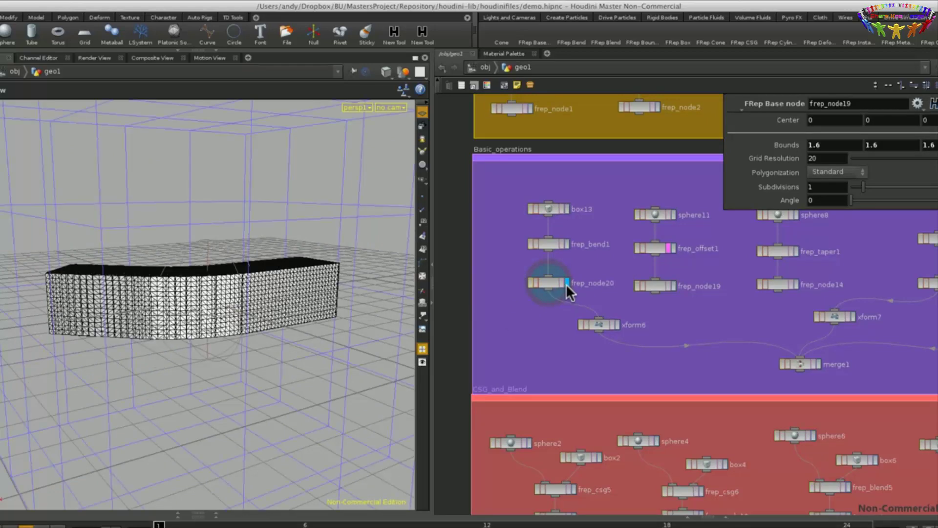
pyautogui.moveTo(228, 320); pyautogui.dragTo(50, 274)
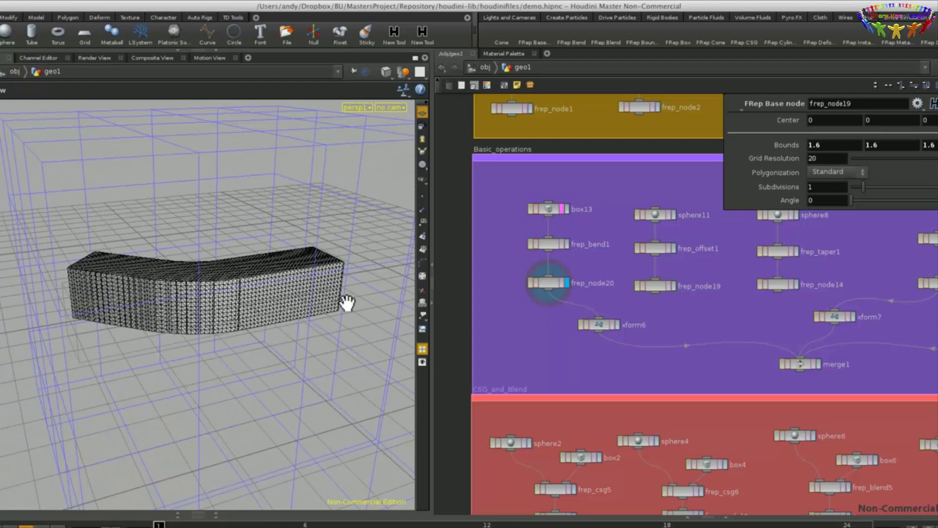
pyautogui.click(550, 245)
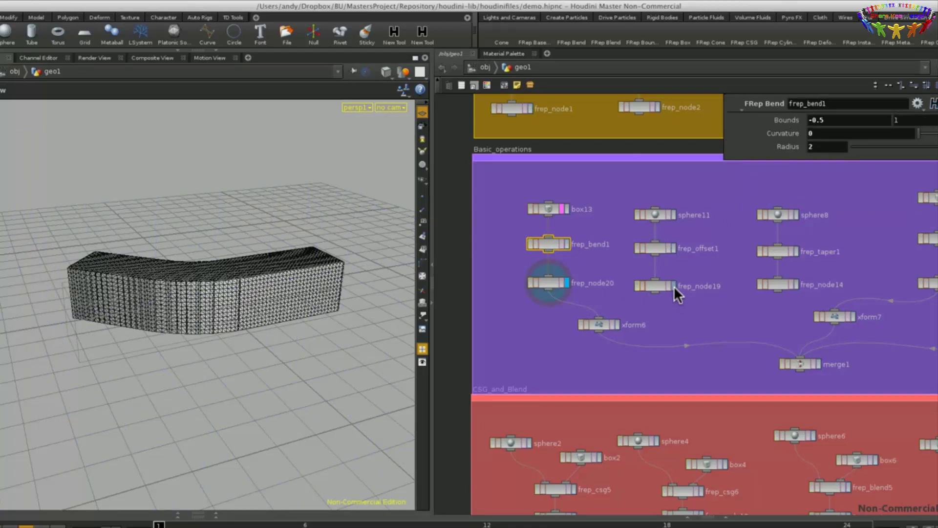
# Display the twisted box from frep_node17.
pyautogui.moveTo(788, 302); pyautogui.dragTo(537, 318, button='middle')
pyautogui.click(744, 290)
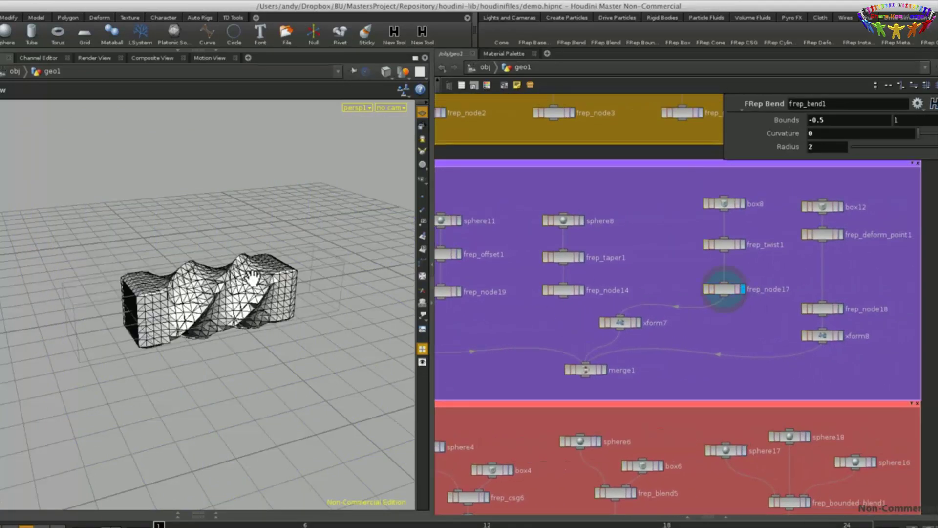
pyautogui.moveTo(244, 303)
pyautogui.mouseDown()
pyautogui.moveTo(247, 318)
pyautogui.moveTo(268, 307)
pyautogui.moveTo(239, 295)
pyautogui.mouseUp()
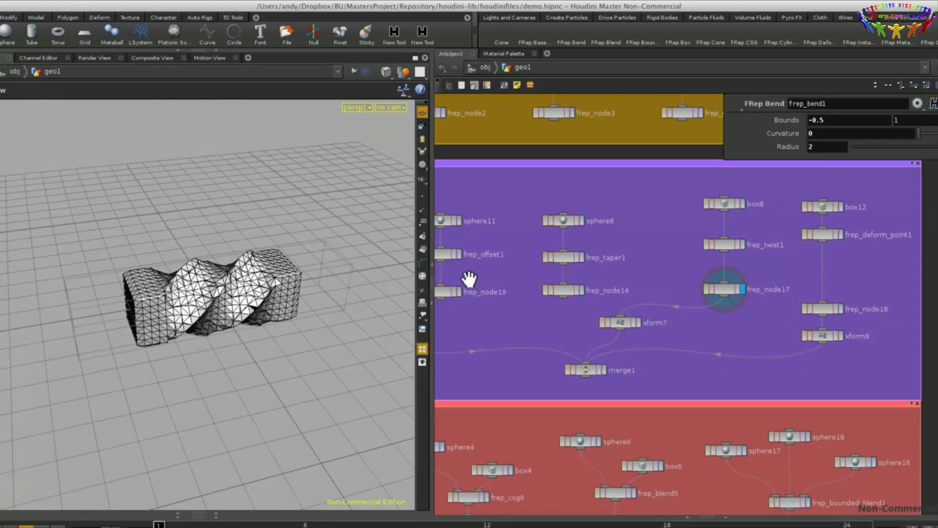
pyautogui.moveTo(453, 328)
pyautogui.mouseDown(button='middle')
pyautogui.moveTo(637, 331)
pyautogui.moveTo(465, 327)
pyautogui.mouseUp(button='middle')
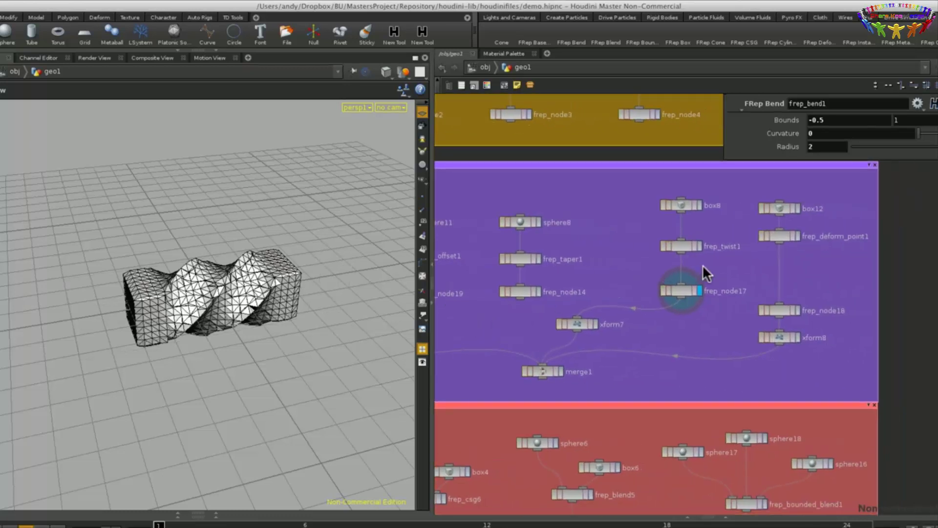
# Display the figure from frep_node18 and switch its Polygonization to Analytic.
pyautogui.click(797, 311)
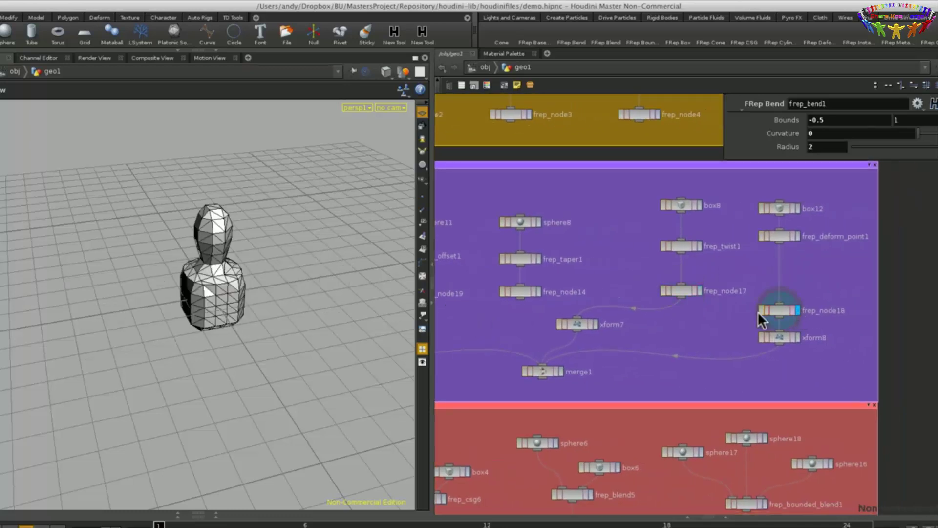
pyautogui.scroll(4, 281, 318)
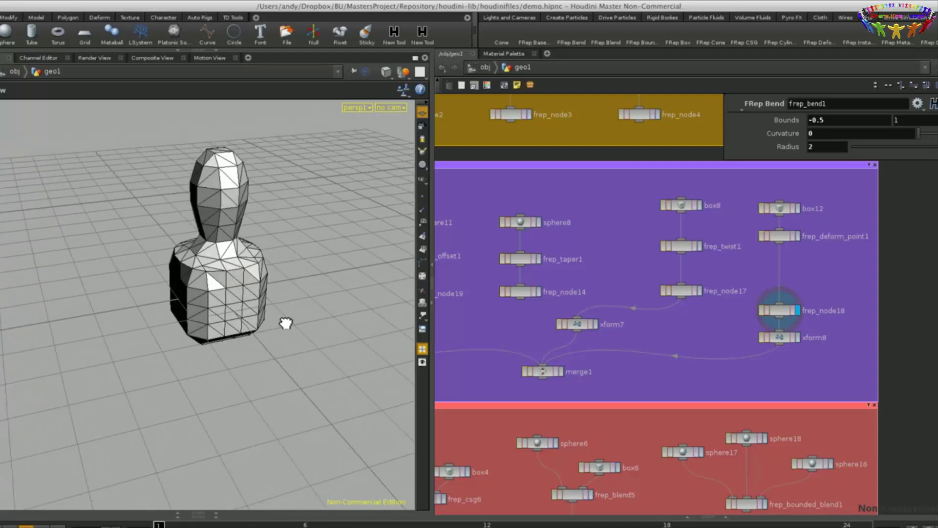
pyautogui.scroll(1, 282, 297)
pyautogui.click(799, 314)
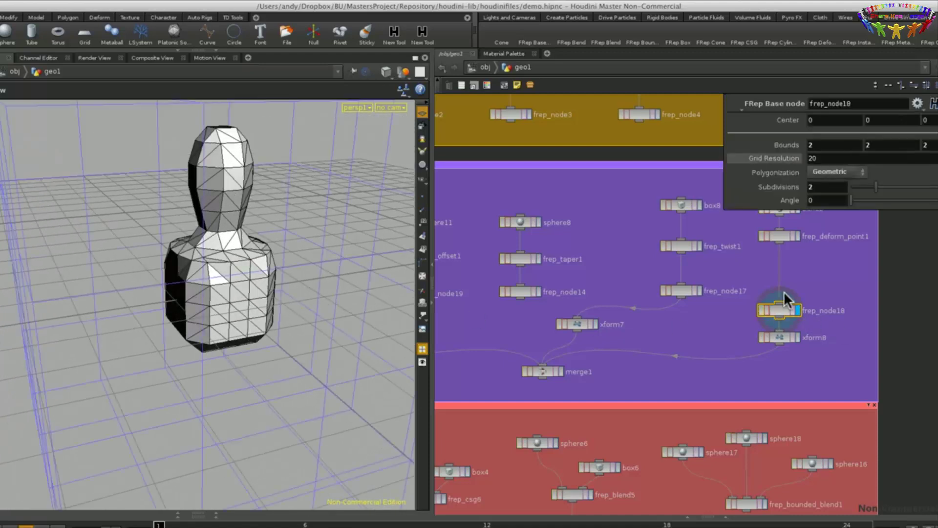
pyautogui.click(831, 173)
pyautogui.click(830, 205)
pyautogui.moveTo(276, 307); pyautogui.dragTo(367, 308)
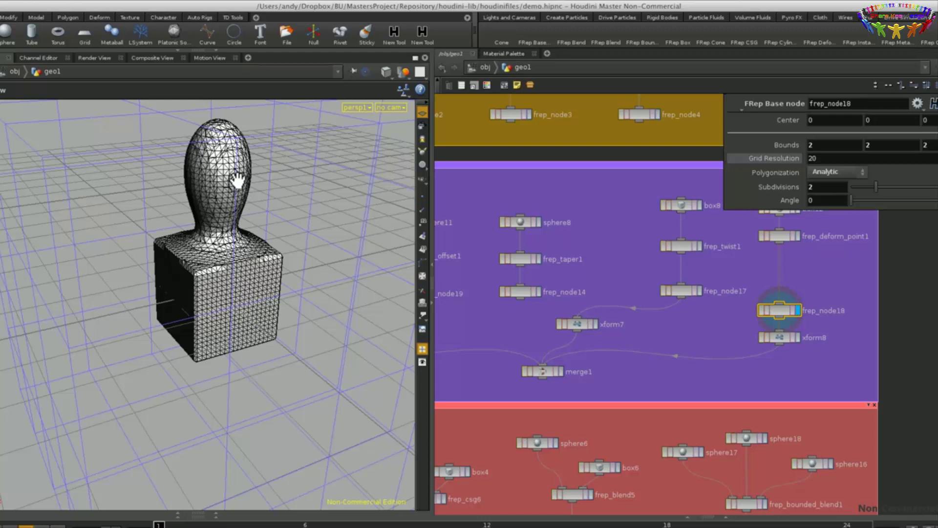
# Display frep_deform_point1 and raise its Target Point Y to 1.44.
pyautogui.click(780, 237)
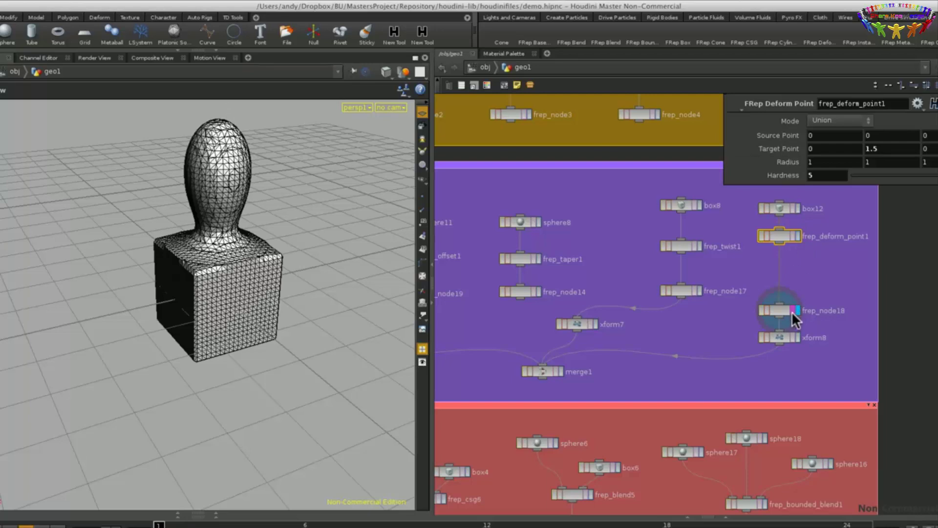
pyautogui.click(798, 236)
pyautogui.moveTo(297, 212); pyautogui.dragTo(289, 312)
pyautogui.scroll(-3, 293, 322)
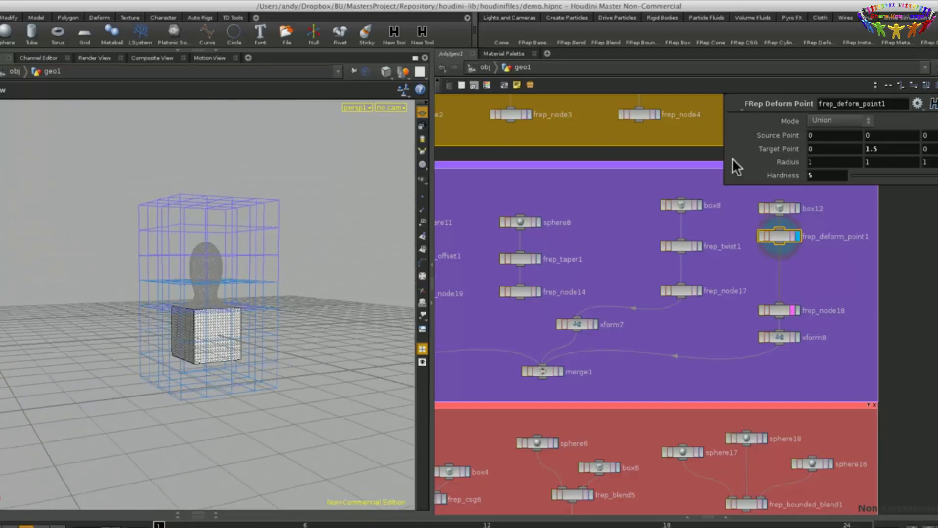
pyautogui.moveTo(884, 147); pyautogui.dragTo(842, 177, button='middle')
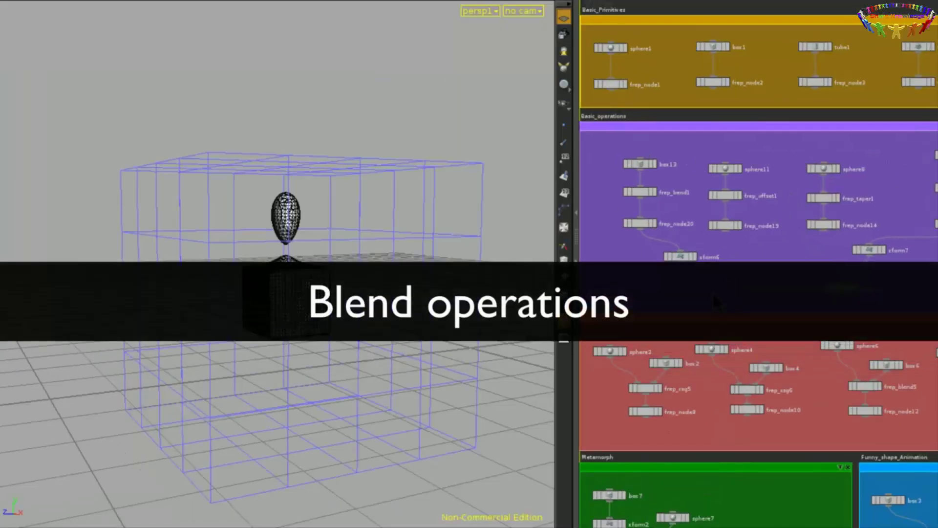
pyautogui.scroll(3, 784, 189)
pyautogui.scroll(4, 766, 209)
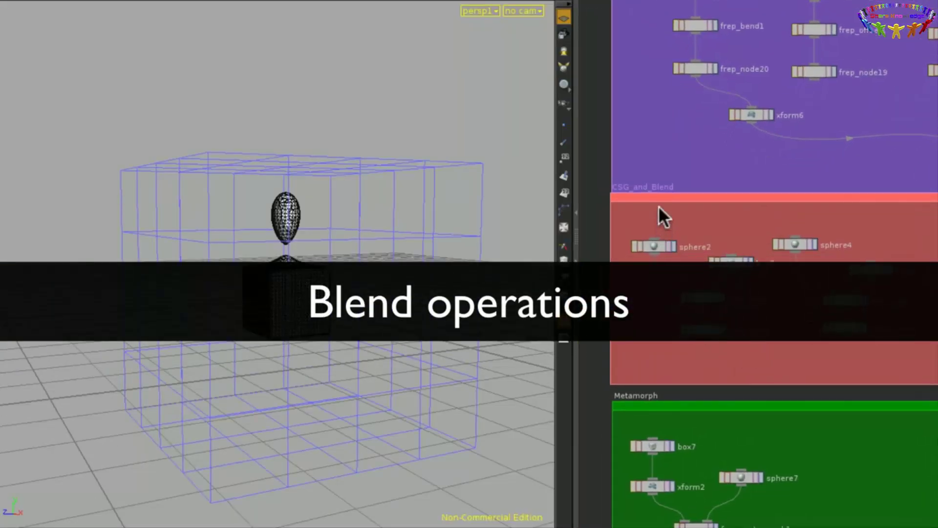
# Preview sphere2, box2 and then the combined frep_csg5 sphere-and-box result.
pyautogui.click(675, 250)
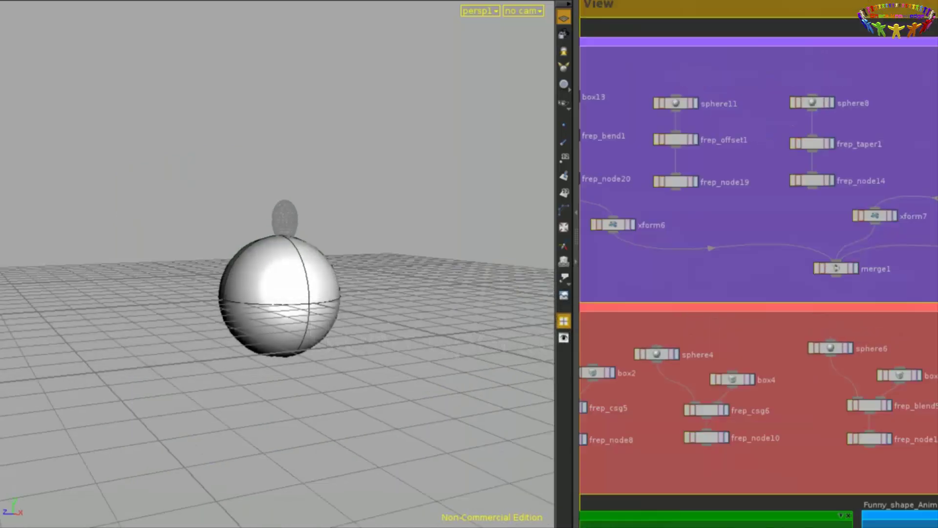
pyautogui.click(629, 273)
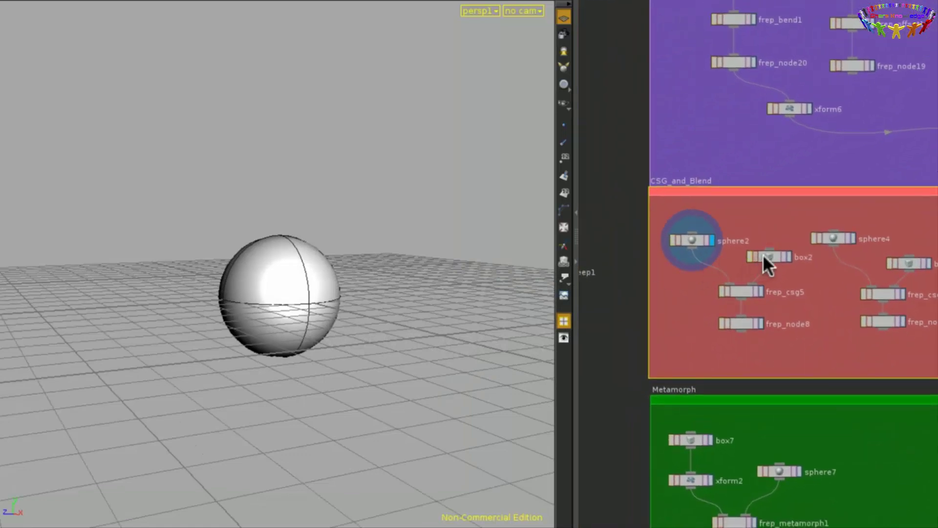
pyautogui.click(788, 256)
pyautogui.click(758, 292)
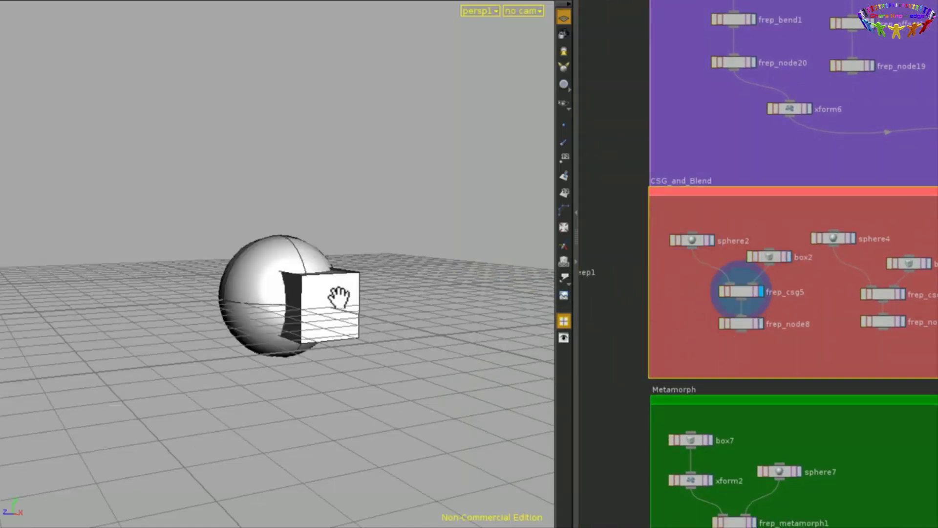
pyautogui.moveTo(335, 303); pyautogui.dragTo(391, 311)
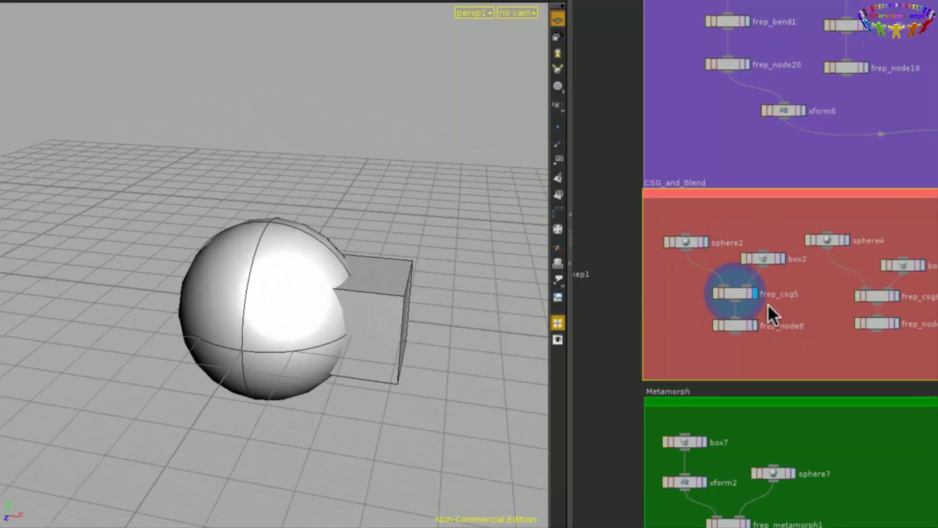
# Keep frep_csg5's CSG Operation set to Union.
pyautogui.click(740, 292)
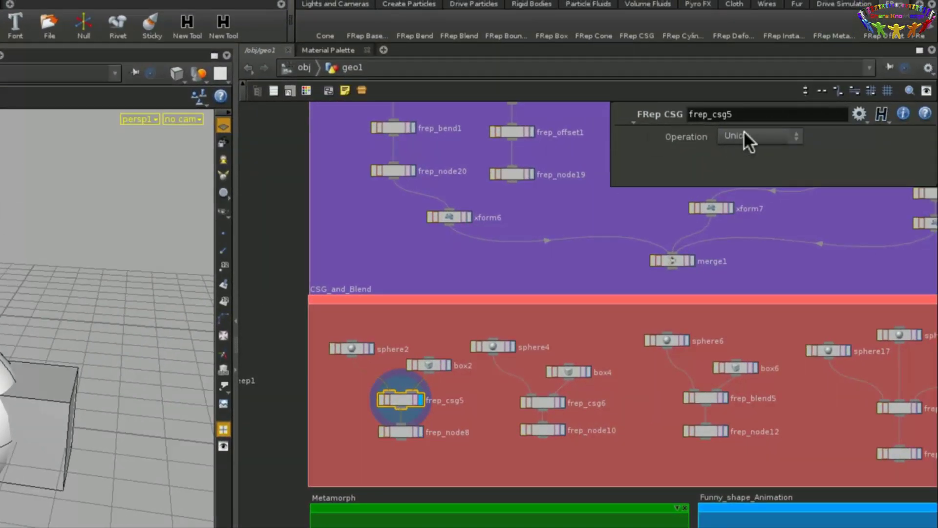
pyautogui.click(746, 133)
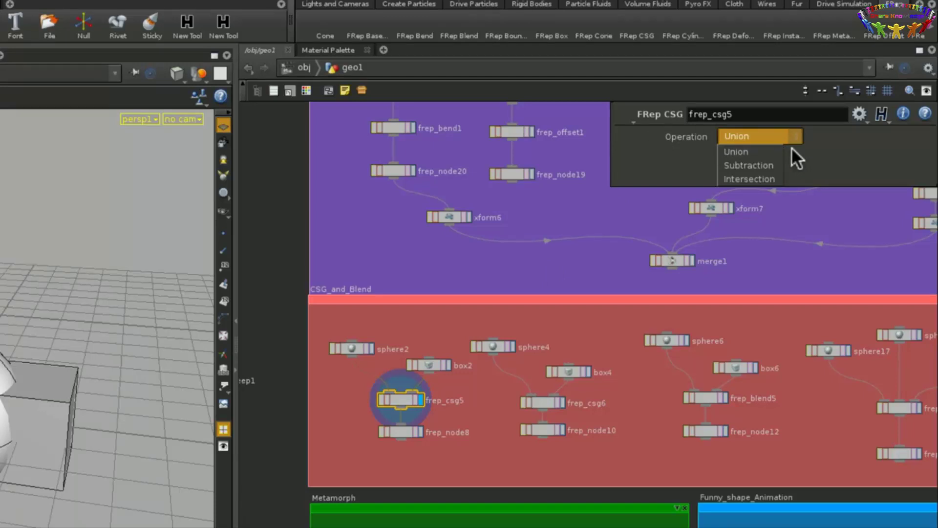
pyautogui.click(801, 159)
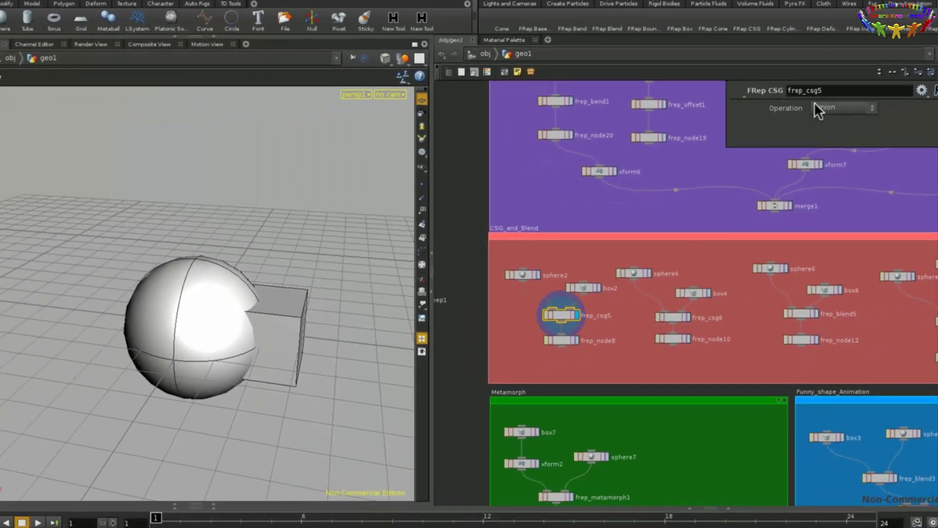
pyautogui.click(814, 101)
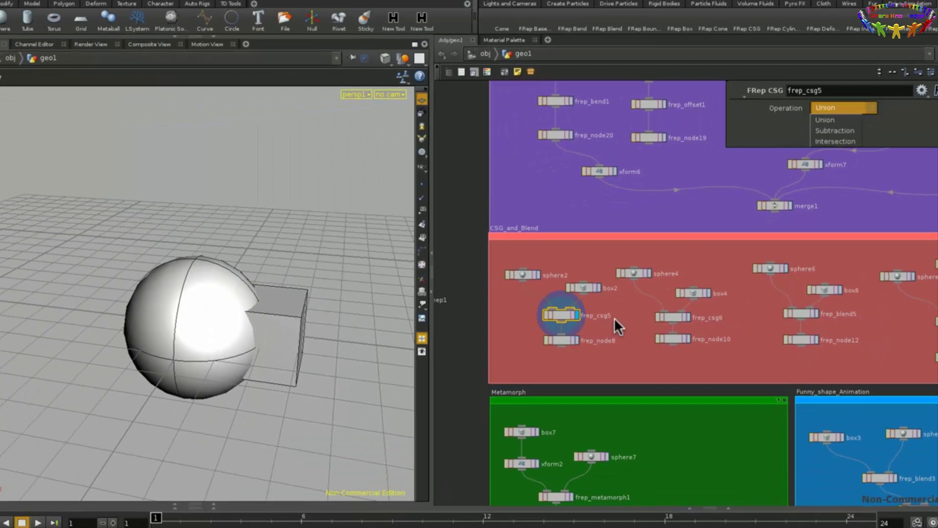
pyautogui.click(596, 318)
# Display the meshed frep_node8, frep_csg6 and faceted frep_node10 results in turn.
pyautogui.click(577, 339)
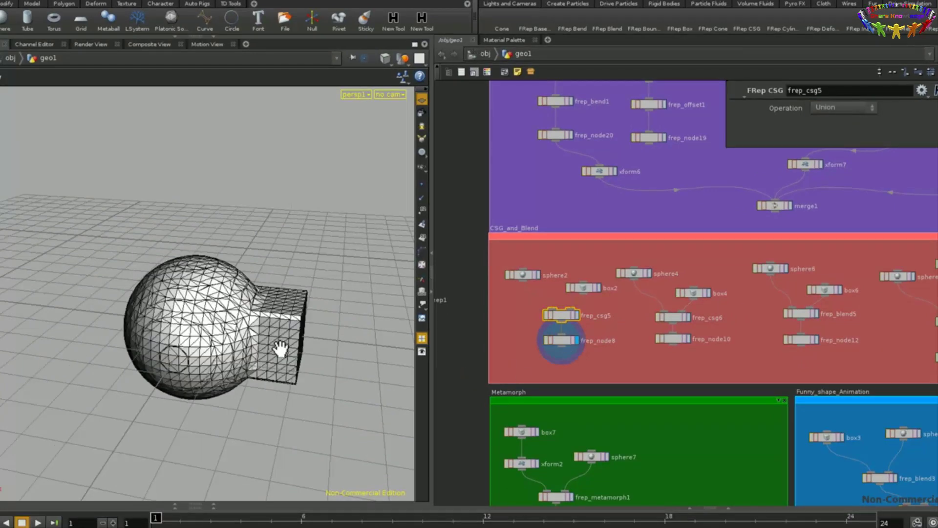
pyautogui.moveTo(284, 340); pyautogui.dragTo(259, 342)
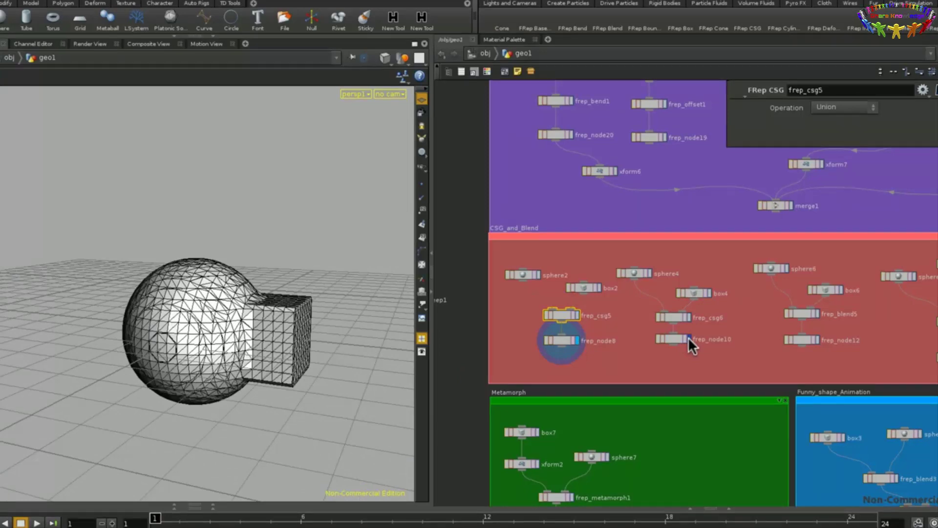
pyautogui.click(688, 336)
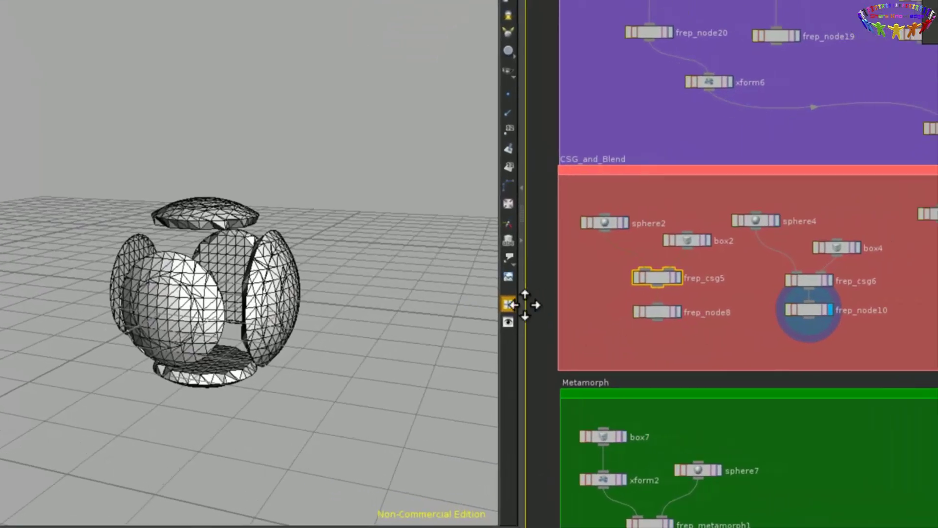
pyautogui.moveTo(794, 279); pyautogui.dragTo(712, 272, button='middle')
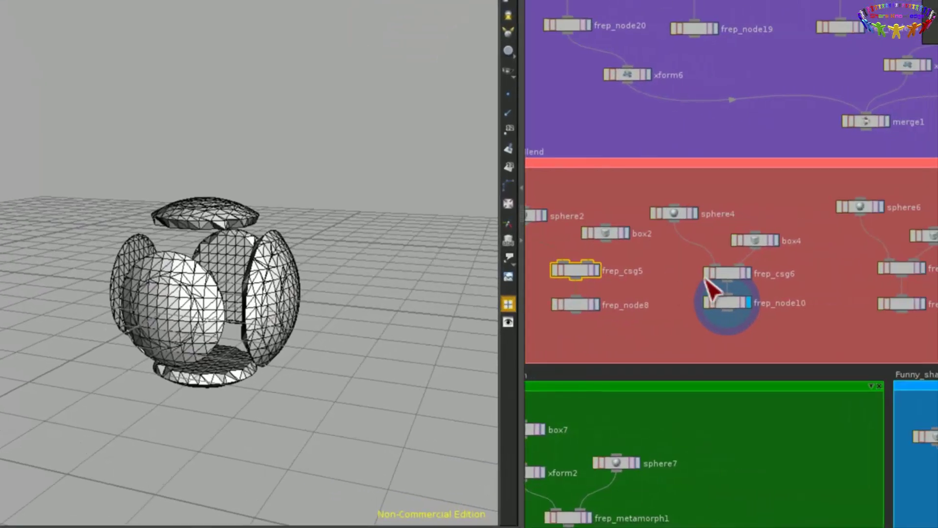
pyautogui.click(744, 272)
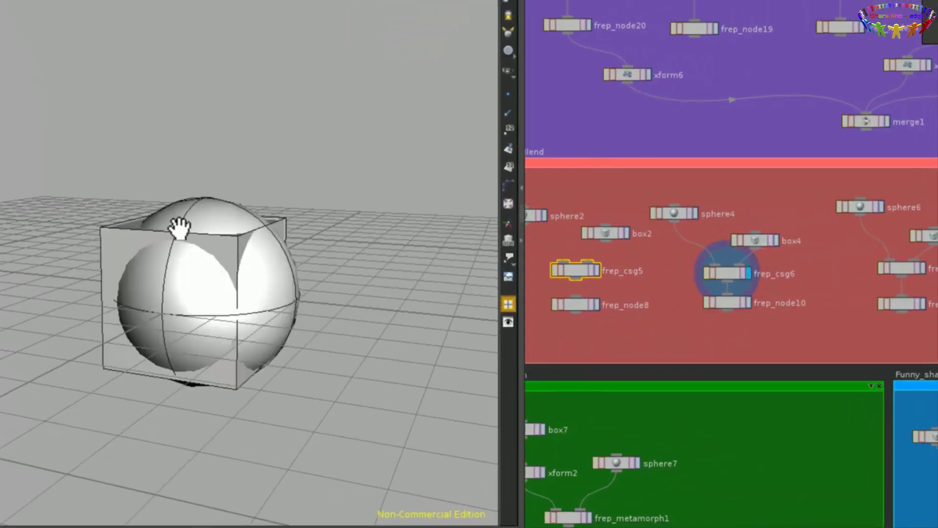
pyautogui.click(750, 302)
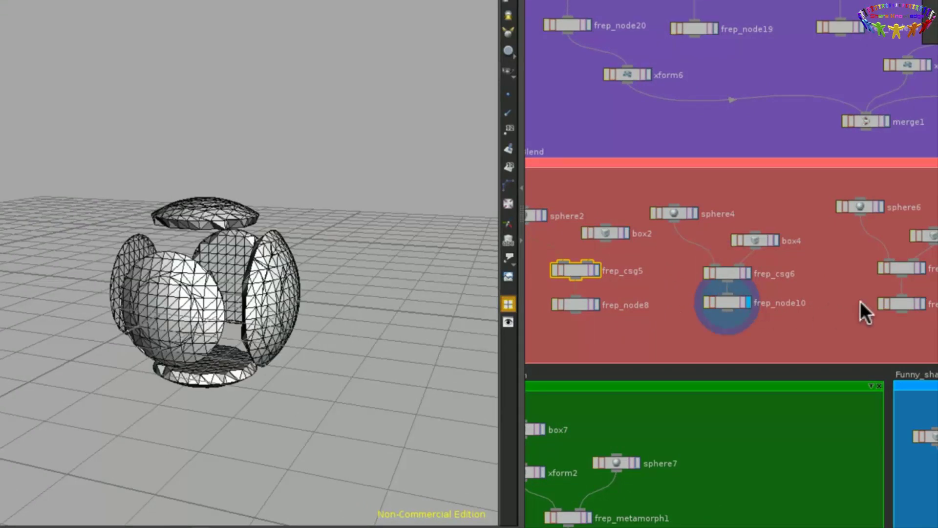
pyautogui.moveTo(861, 309); pyautogui.dragTo(679, 317, button='middle')
# Compare frep_blend5's separate cube and sphere with frep_node12's blended mesh, then play the animation.
pyautogui.click(737, 262)
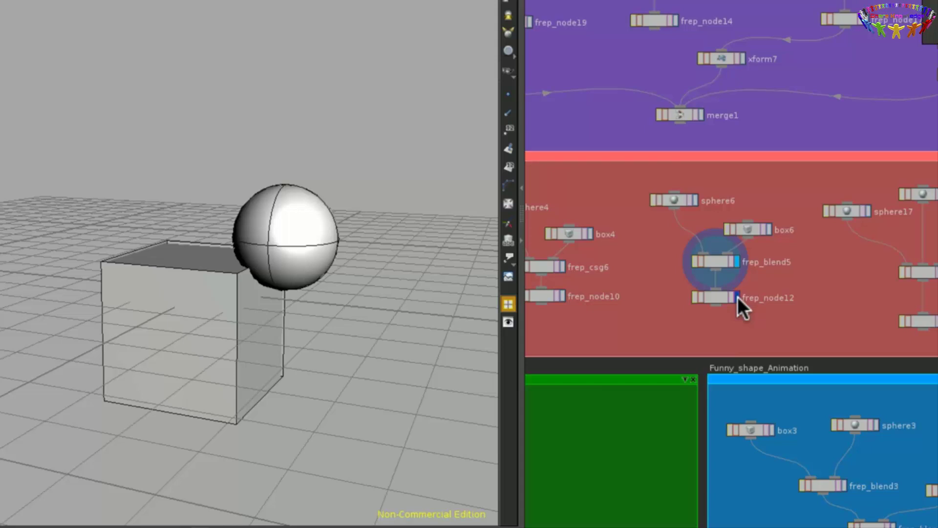
pyautogui.click(738, 297)
pyautogui.click(736, 261)
pyautogui.moveTo(273, 289)
pyautogui.mouseDown()
pyautogui.moveTo(306, 329)
pyautogui.moveTo(269, 293)
pyautogui.mouseUp()
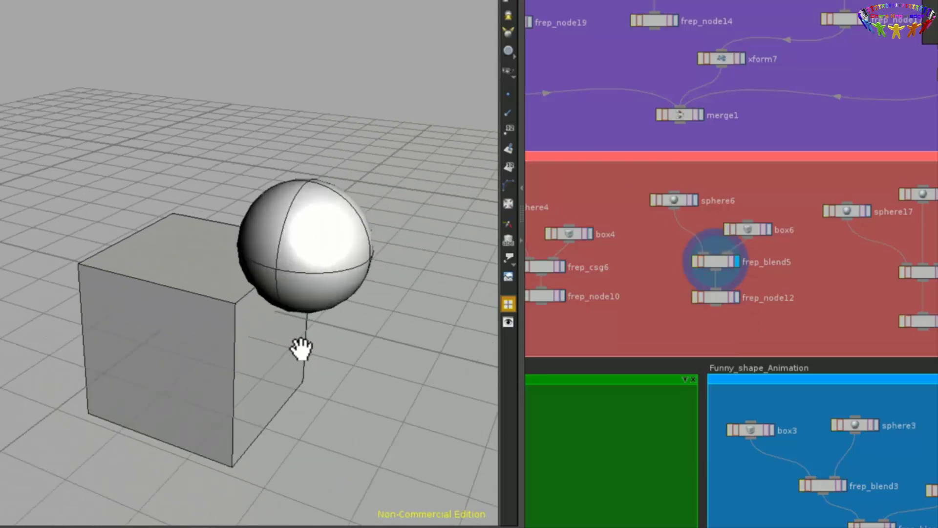
pyautogui.moveTo(302, 348); pyautogui.dragTo(491, 337)
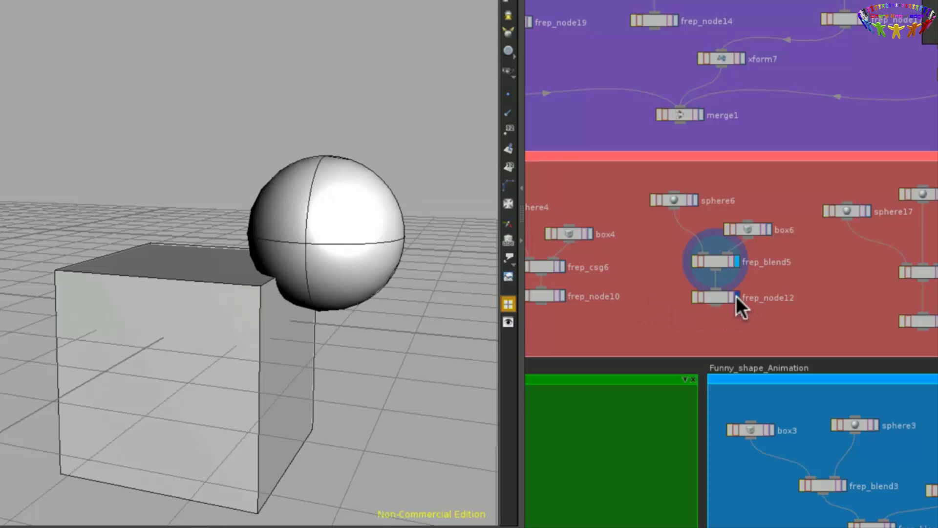
pyautogui.click(737, 298)
pyautogui.moveTo(362, 362); pyautogui.dragTo(377, 352)
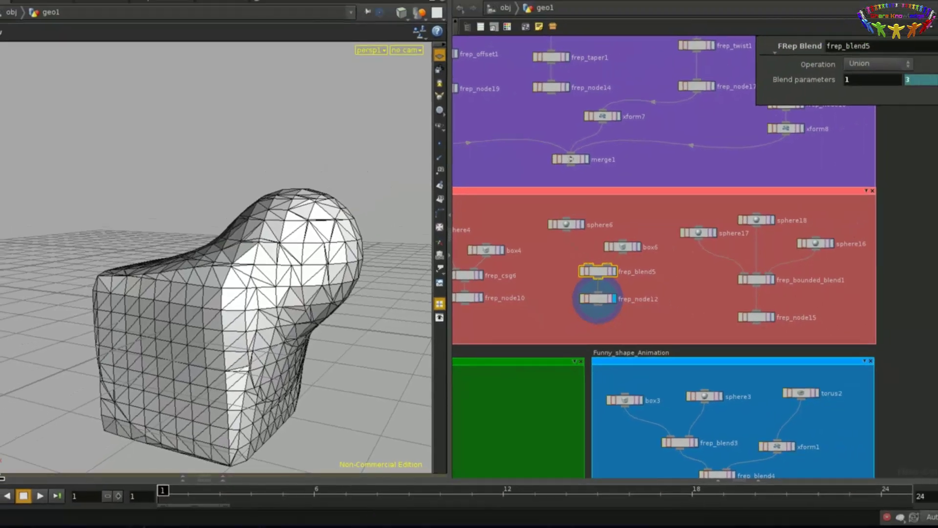
pyautogui.click(40, 494)
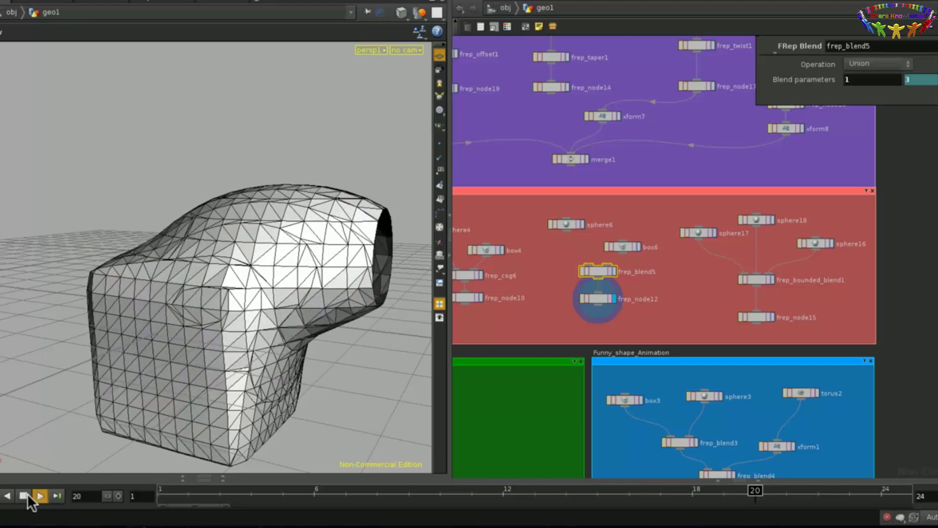
# Stop playback and inspect where frep_node12's mesh is clipped by its 1.6 bounds.
pyautogui.click(55, 494)
pyautogui.click(597, 298)
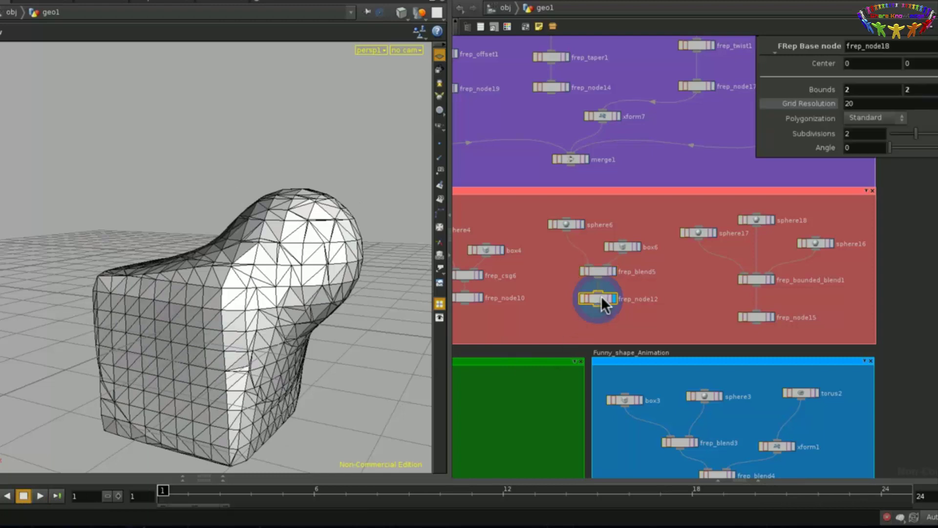
pyautogui.moveTo(344, 353); pyautogui.dragTo(274, 438)
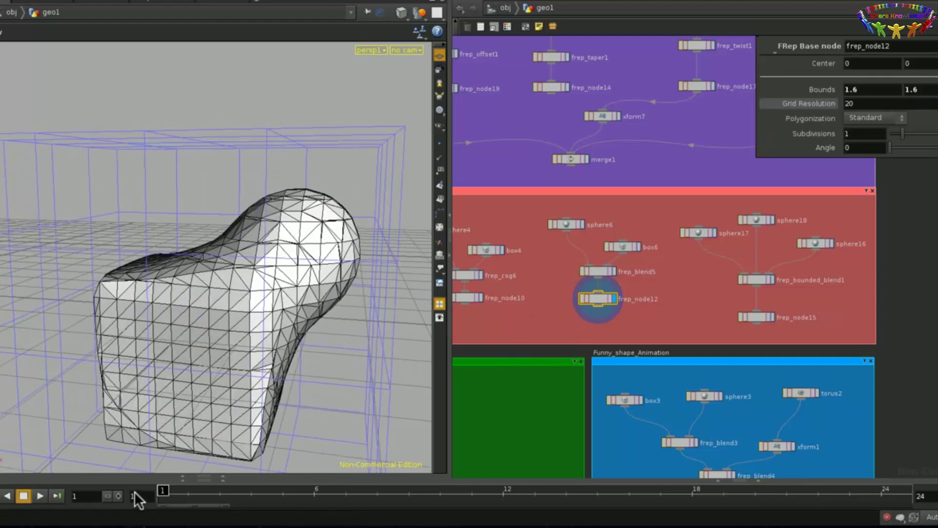
pyautogui.moveTo(190, 492); pyautogui.dragTo(891, 491)
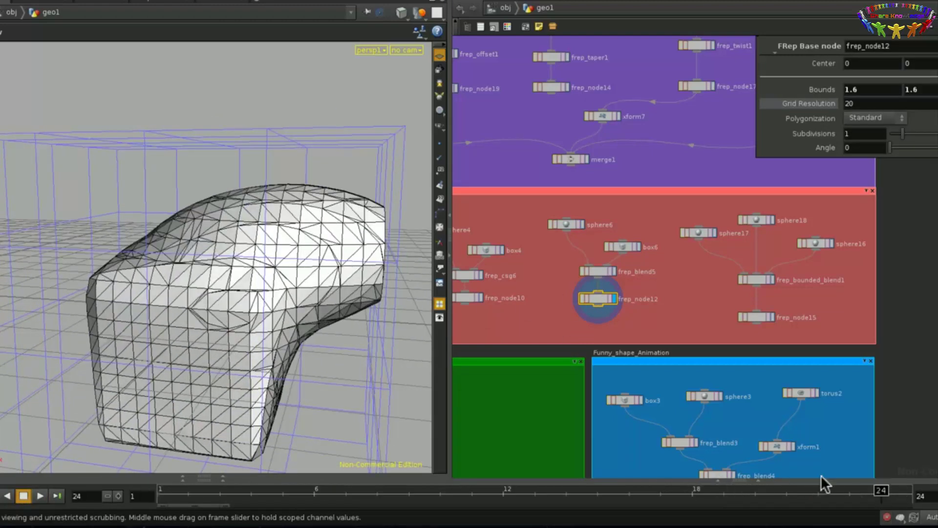
pyautogui.moveTo(361, 268); pyautogui.dragTo(316, 215)
pyautogui.moveTo(309, 279); pyautogui.dragTo(318, 330)
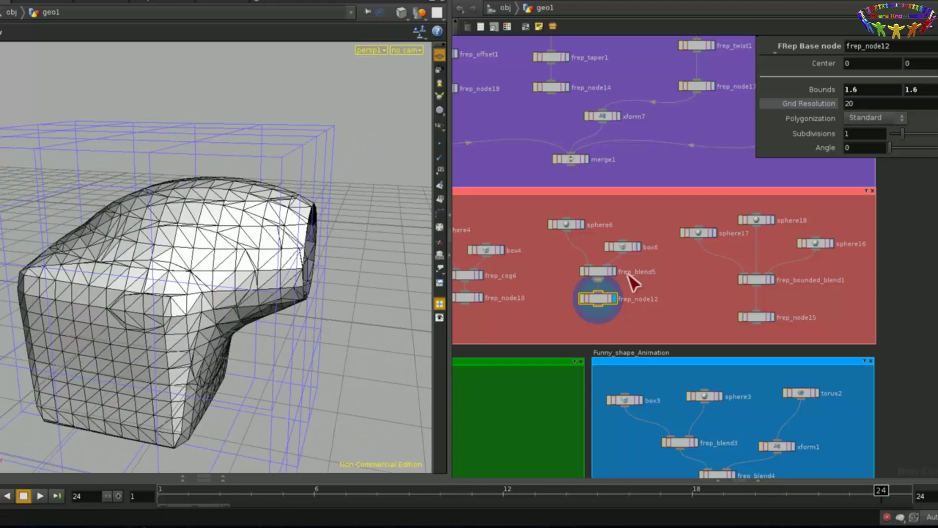
# Raise frep_node12's Bounds to 2 and replay the animation.
pyautogui.moveTo(831, 91)
pyautogui.mouseDown(button='middle')
pyautogui.moveTo(861, 91)
pyautogui.moveTo(831, 89)
pyautogui.mouseUp(button='middle')
pyautogui.click(40, 495)
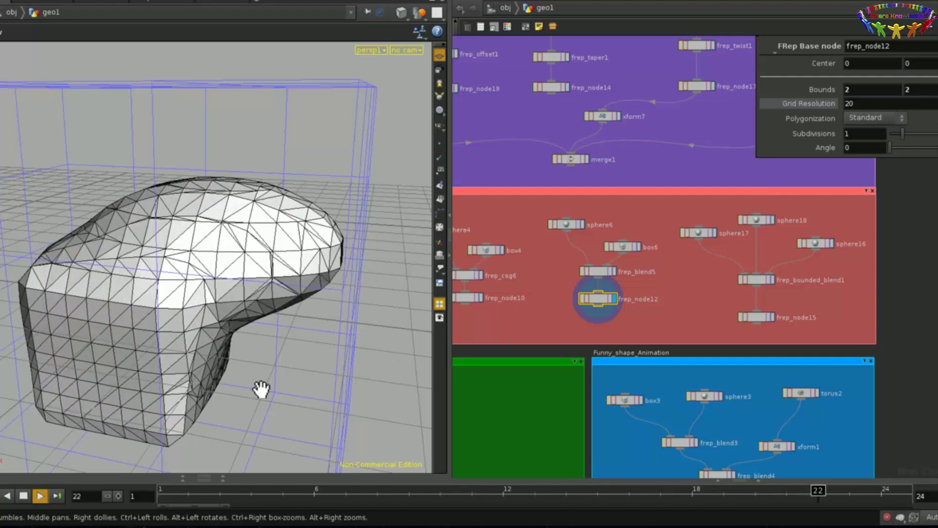
pyautogui.click(21, 496)
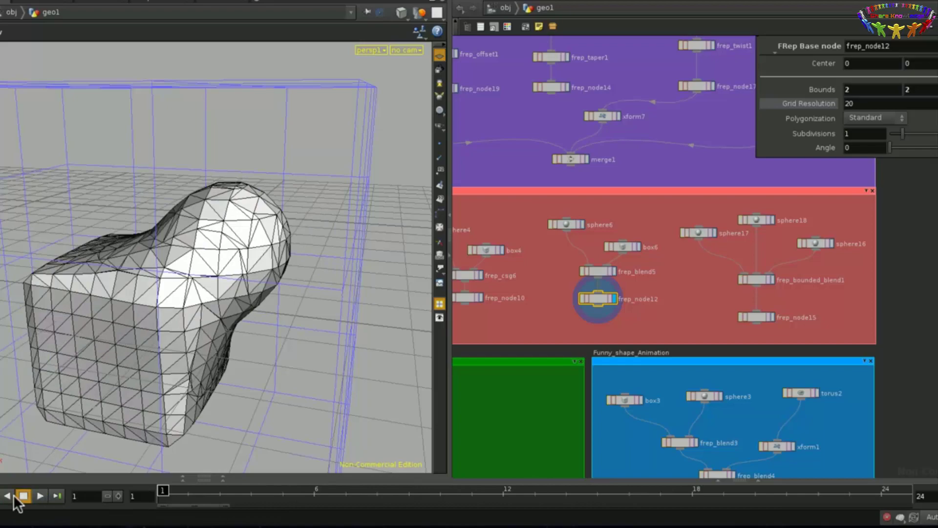
pyautogui.moveTo(277, 329); pyautogui.dragTo(272, 310)
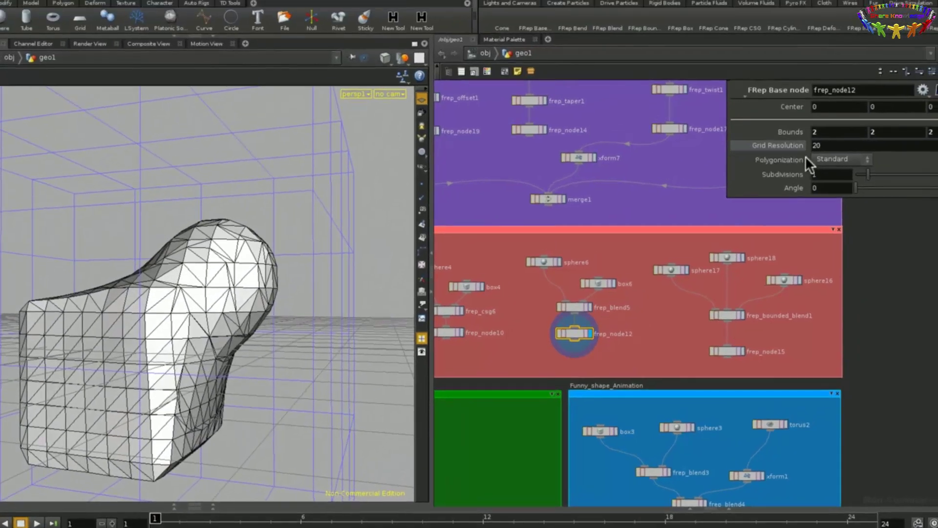
# Keep Standard polygonization and display the bounded-blend result from frep_node15.
pyautogui.click(828, 156)
pyautogui.click(829, 157)
pyautogui.click(740, 350)
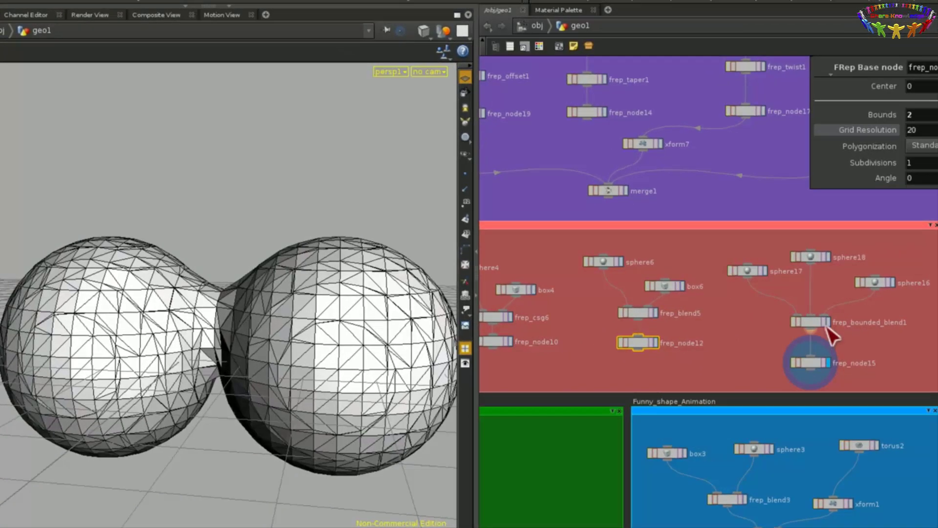
# Preview sphere17, sphere18 and sphere16 individually, then the joined frep_node15 result.
pyautogui.click(686, 268)
pyautogui.click(829, 255)
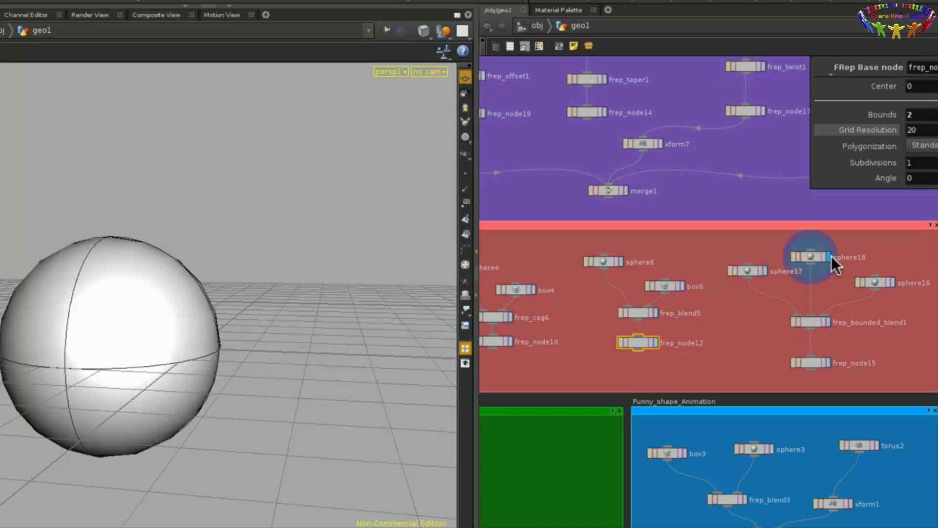
pyautogui.click(890, 281)
pyautogui.click(829, 362)
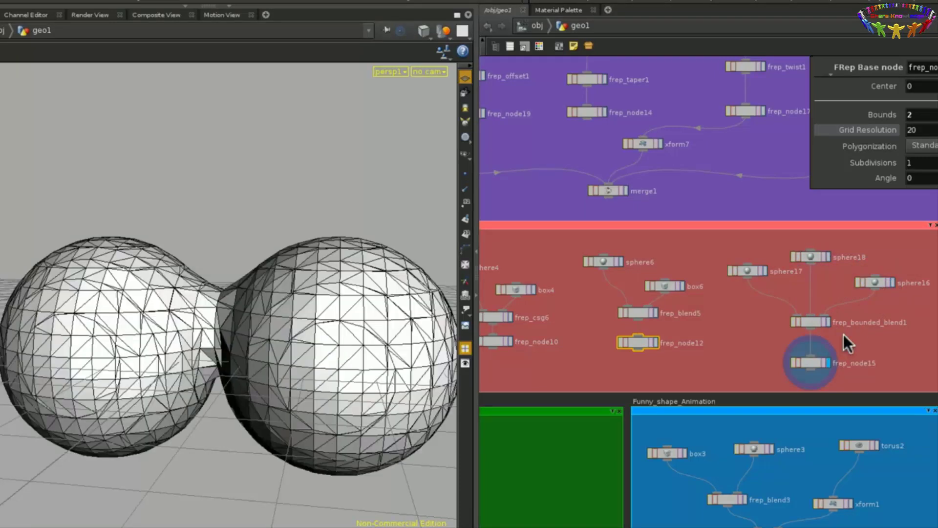
# Scale sphere16 to about 0.49 radius and move its centre with the handles.
pyautogui.click(875, 281)
pyautogui.press('Return')
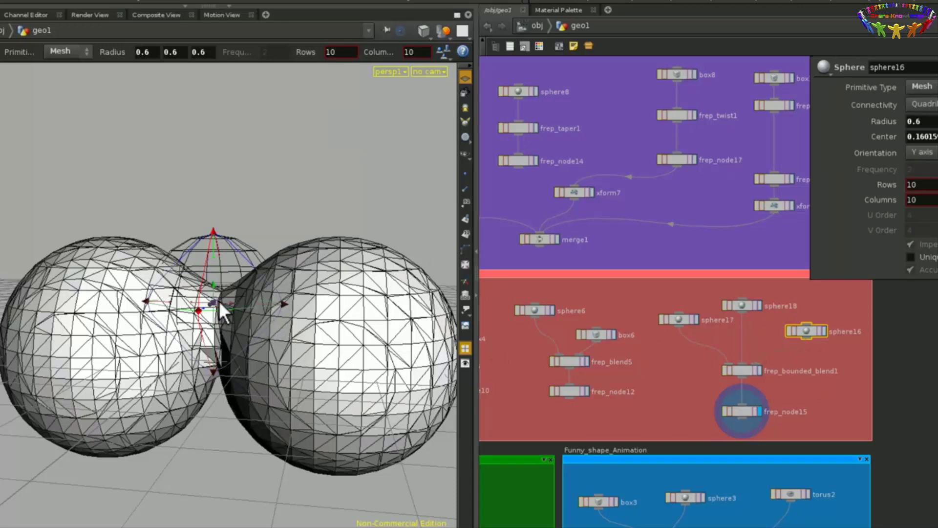
pyautogui.moveTo(214, 284); pyautogui.dragTo(213, 316)
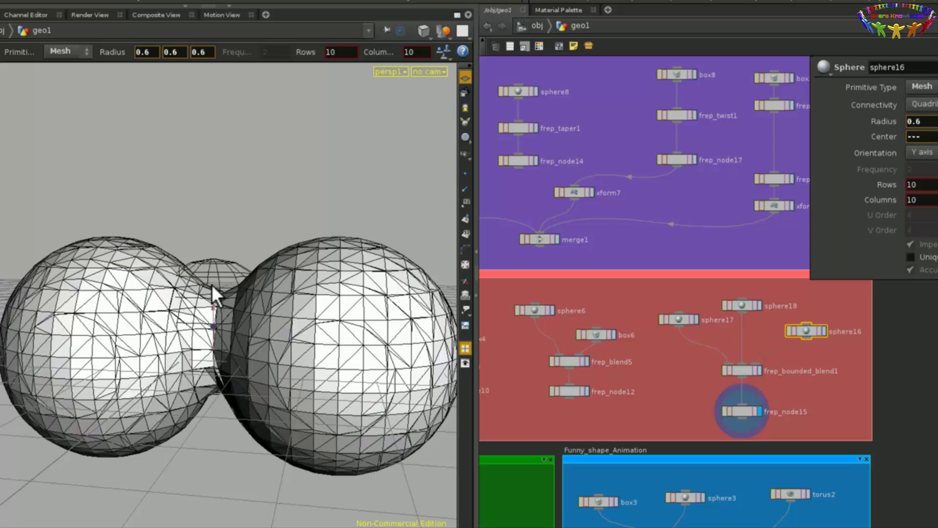
pyautogui.moveTo(212, 285); pyautogui.dragTo(268, 290)
pyautogui.press('Escape')
pyautogui.moveTo(297, 383); pyautogui.dragTo(260, 420)
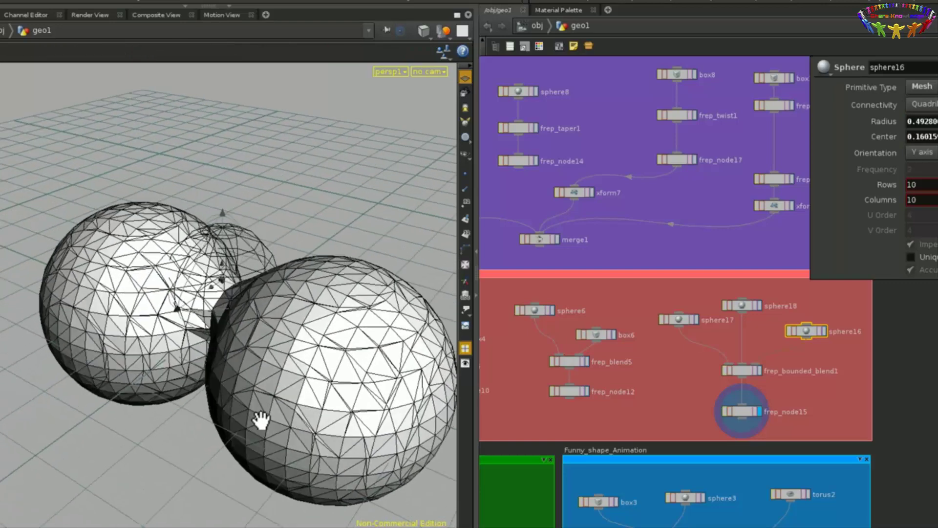
pyautogui.press('Return')
pyautogui.moveTo(212, 286); pyautogui.dragTo(335, 376)
pyautogui.press('Escape')
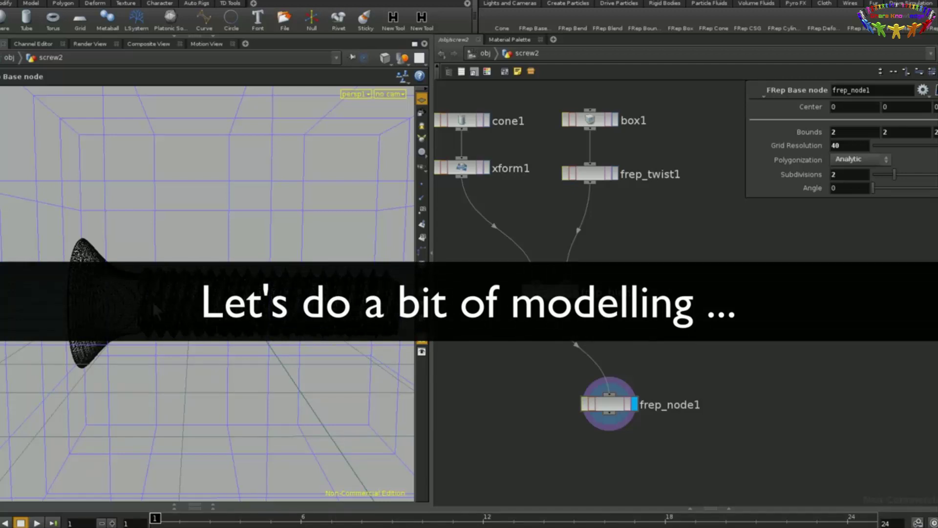
pyautogui.keyDown('alt'); pyautogui.moveTo(154, 307); pyautogui.dragTo(186, 305); pyautogui.keyUp('alt')
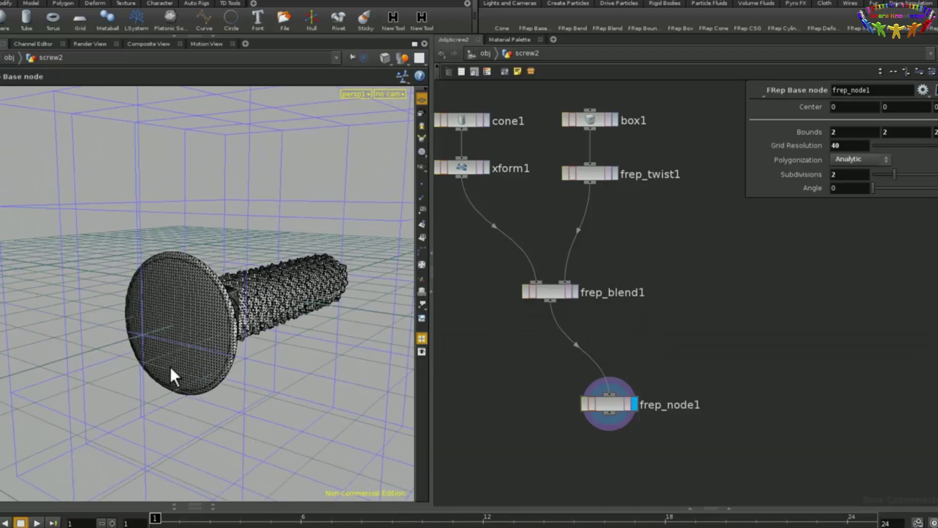
pyautogui.keyDown('alt'); pyautogui.moveTo(184, 356); pyautogui.dragTo(208, 343); pyautogui.keyUp('alt')
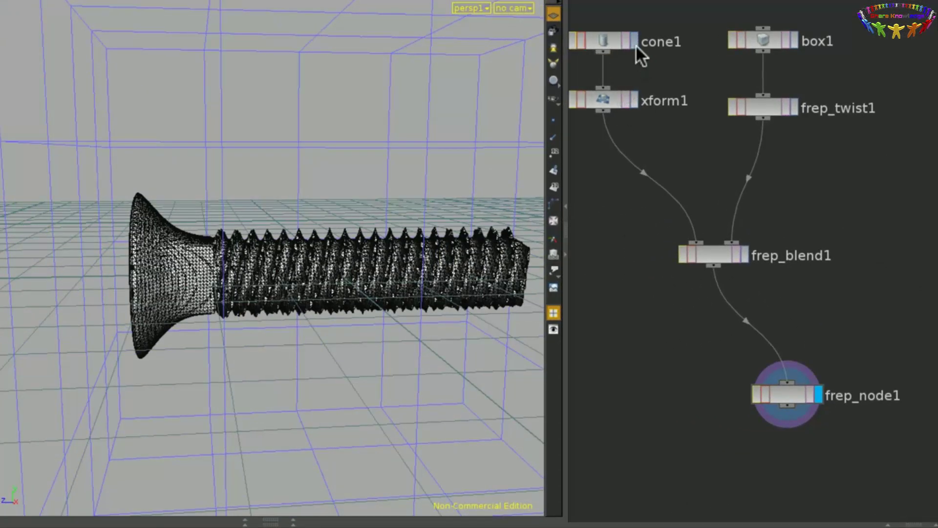
pyautogui.click(632, 39)
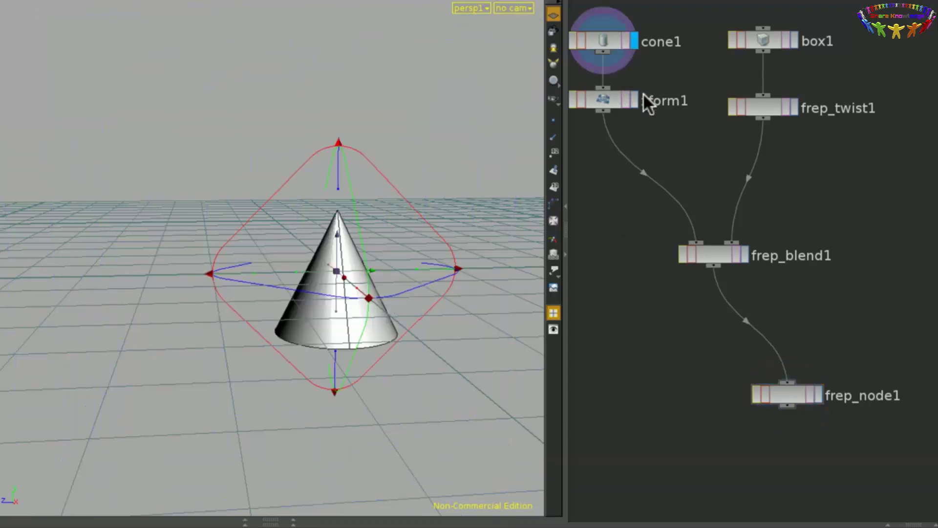
pyautogui.click(633, 100)
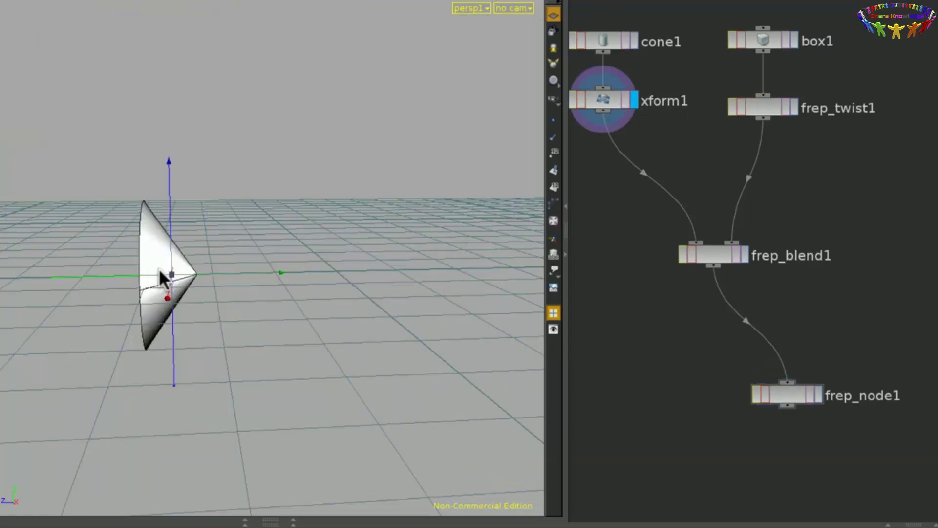
pyautogui.click(795, 41)
pyautogui.click(792, 107)
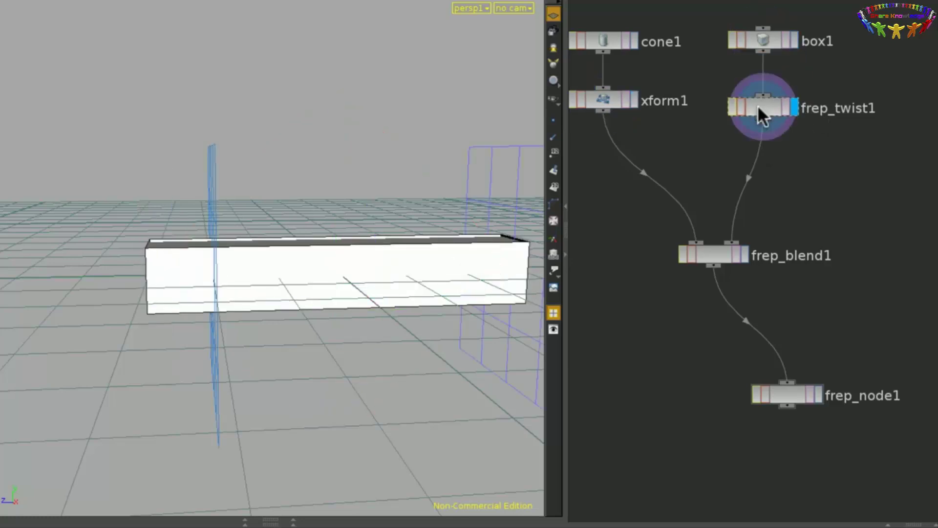
pyautogui.click(760, 107)
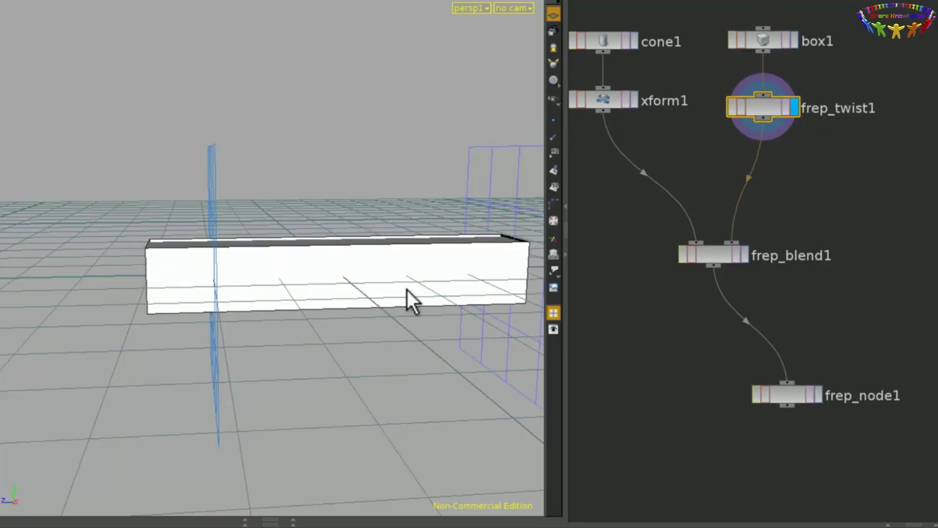
pyautogui.click(744, 255)
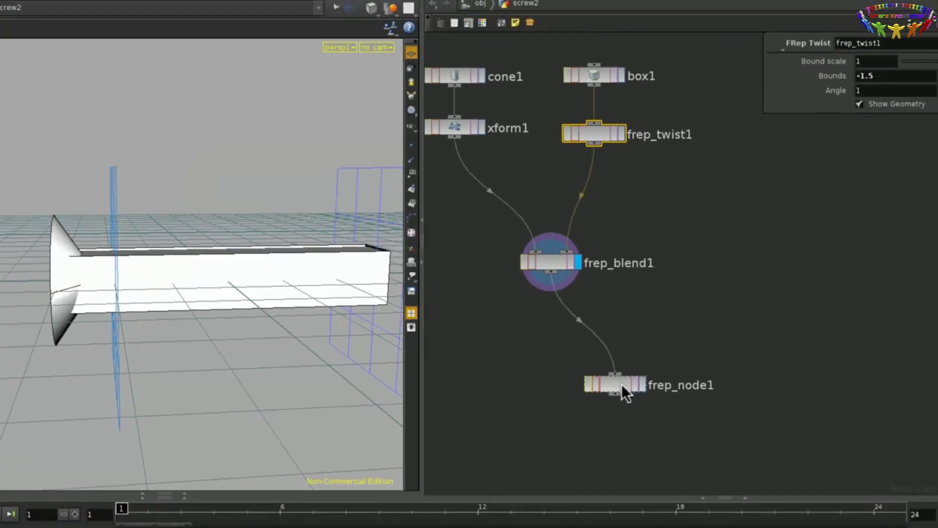
# Set frep_node1's polygonization to Standard and display its result.
pyautogui.click(806, 395)
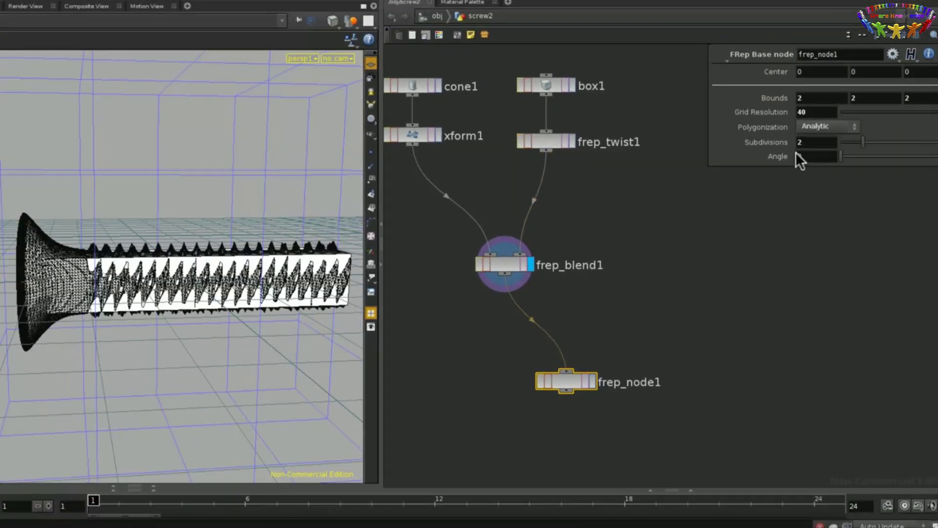
pyautogui.click(821, 127)
pyautogui.click(820, 140)
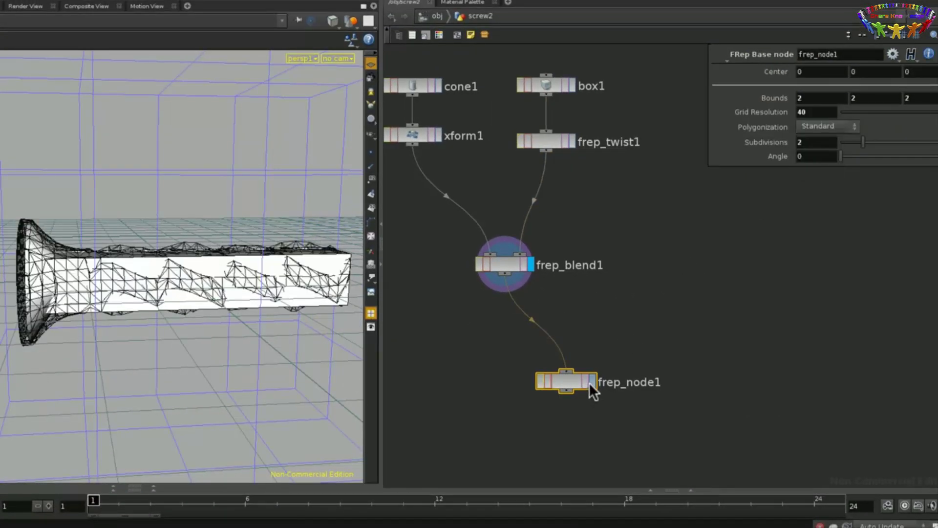
pyautogui.click(590, 382)
# Add a Box node, box2, and move it onto the screw head.
pyautogui.press('Tab')
pyautogui.write('Box')
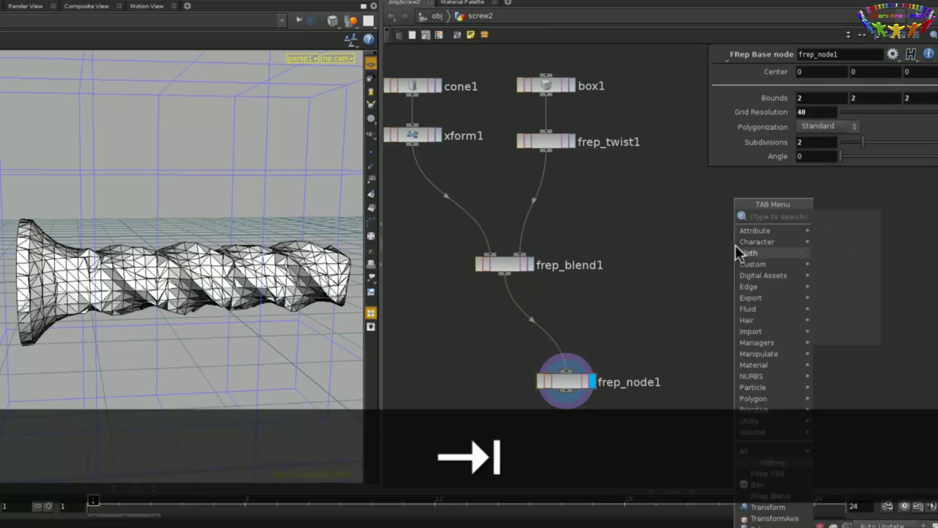
pyautogui.press('Return')
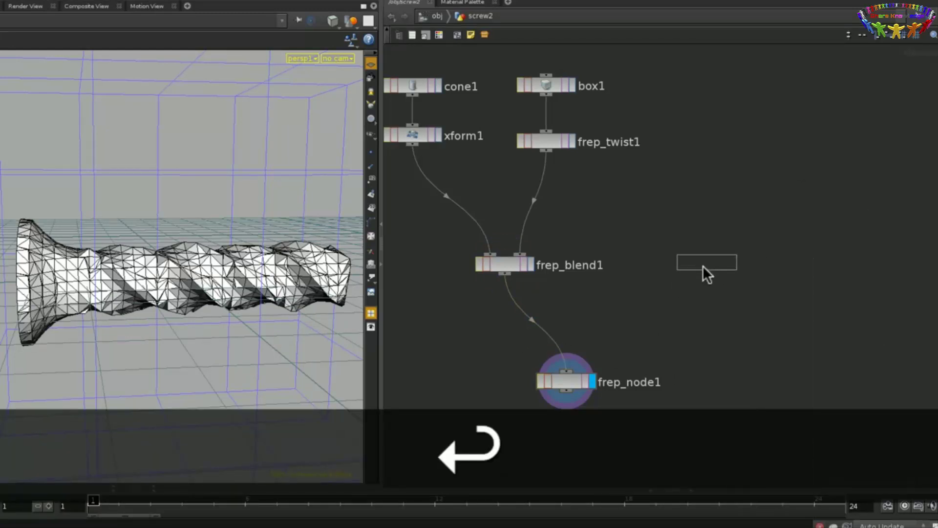
pyautogui.click(692, 251)
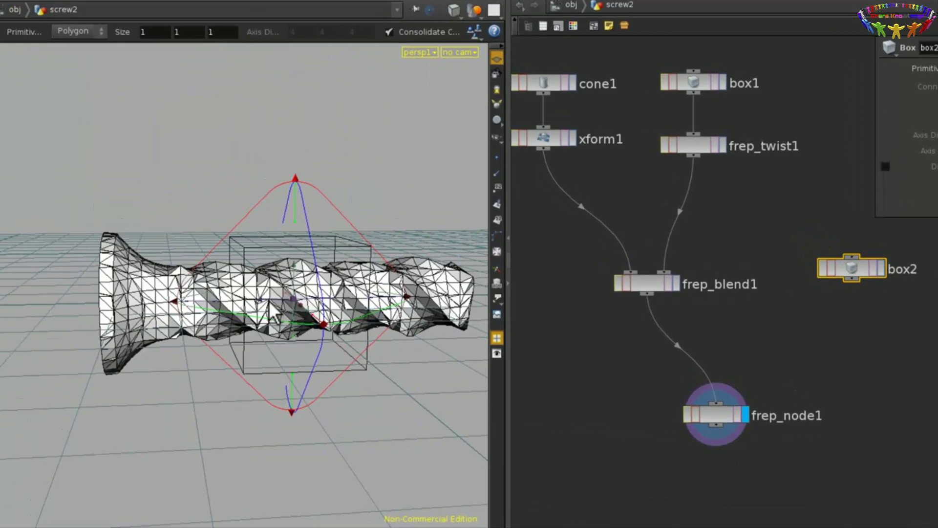
pyautogui.moveTo(172, 290); pyautogui.dragTo(18, 292)
pyautogui.moveTo(101, 313)
pyautogui.mouseDown()
pyautogui.moveTo(77, 314)
pyautogui.moveTo(83, 320)
pyautogui.mouseUp()
pyautogui.press('Escape')
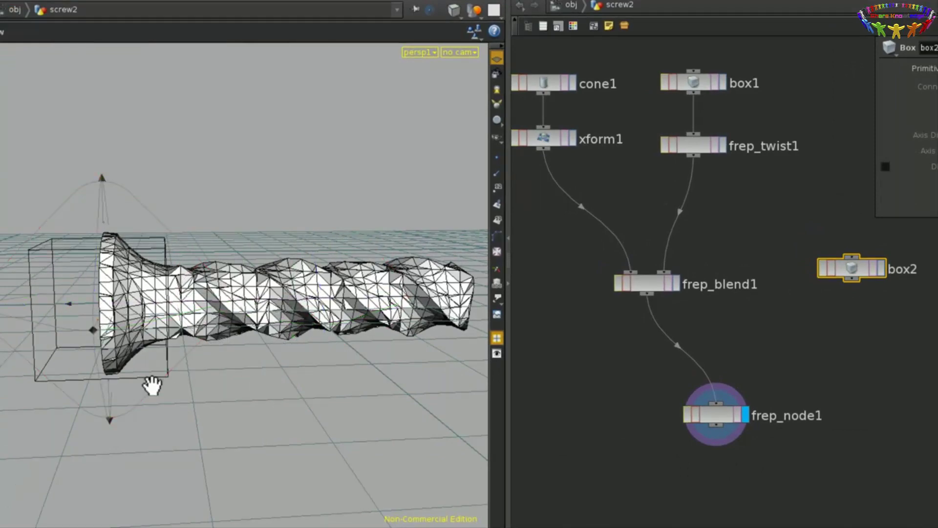
# Rotate box2 to stand edge-on as a thin bar across the screw head.
pyautogui.moveTo(151, 383)
pyautogui.mouseDown()
pyautogui.moveTo(184, 397)
pyautogui.moveTo(176, 404)
pyautogui.moveTo(142, 377)
pyautogui.mouseUp()
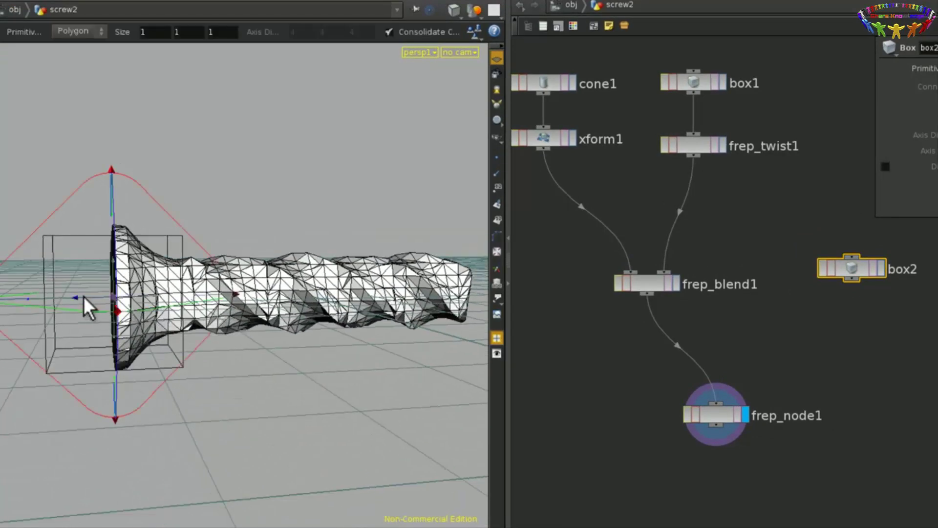
pyautogui.press('r')
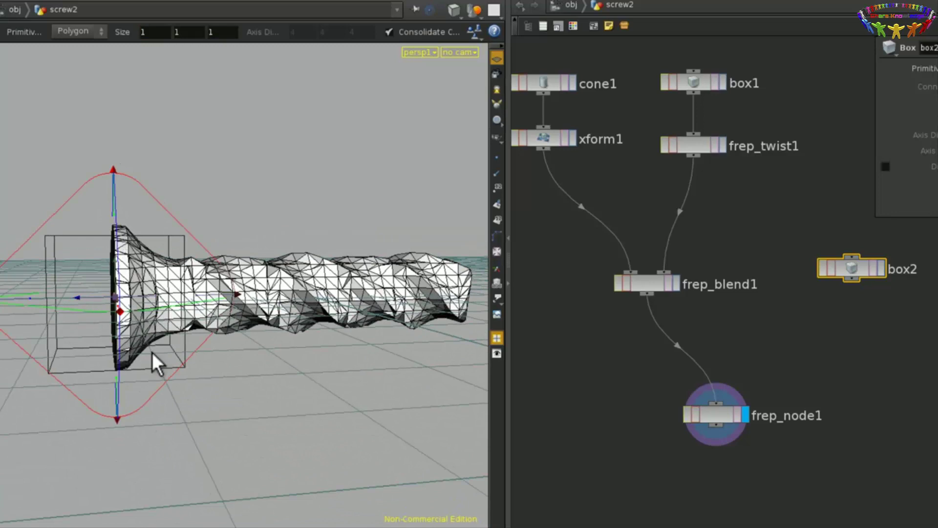
pyautogui.moveTo(4, 313); pyautogui.dragTo(205, 404)
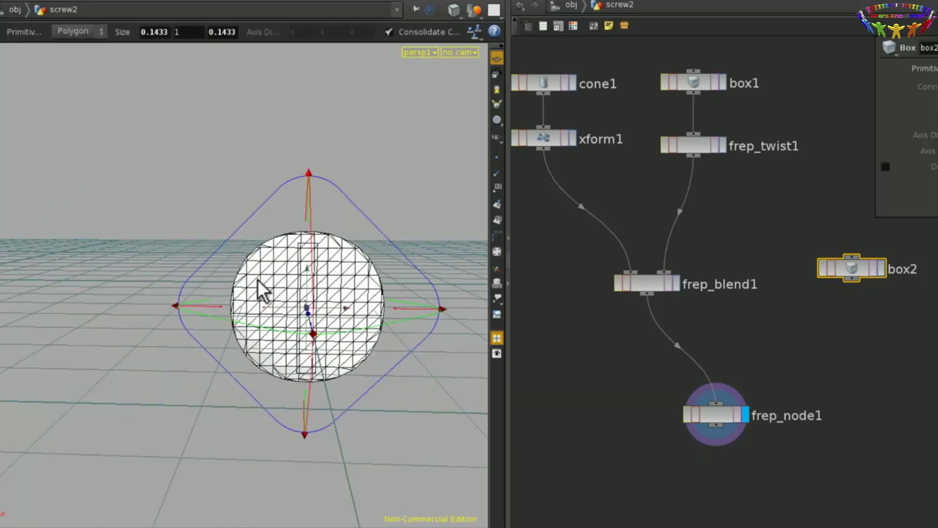
pyautogui.moveTo(408, 352); pyautogui.dragTo(402, 494)
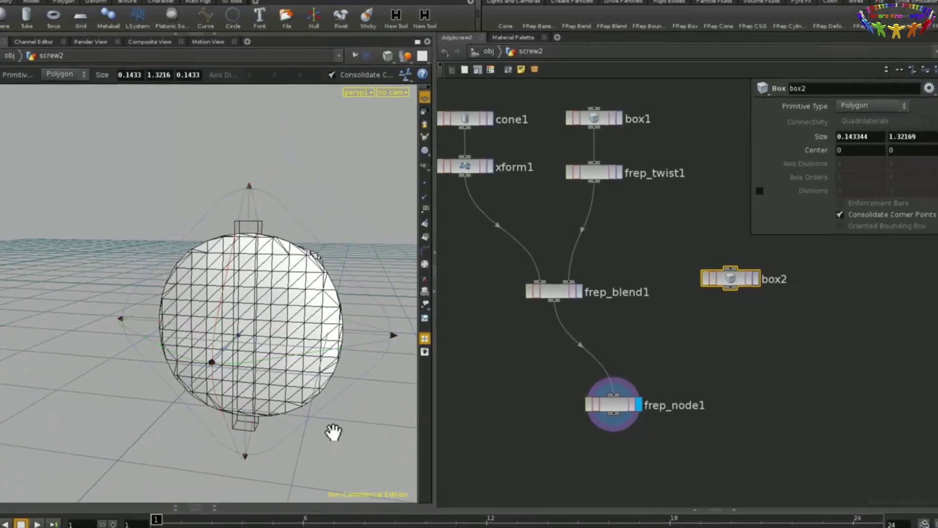
pyautogui.moveTo(390, 450); pyautogui.dragTo(357, 453)
pyautogui.moveTo(303, 436)
pyautogui.mouseDown()
pyautogui.moveTo(251, 448)
pyautogui.moveTo(288, 440)
pyautogui.mouseUp()
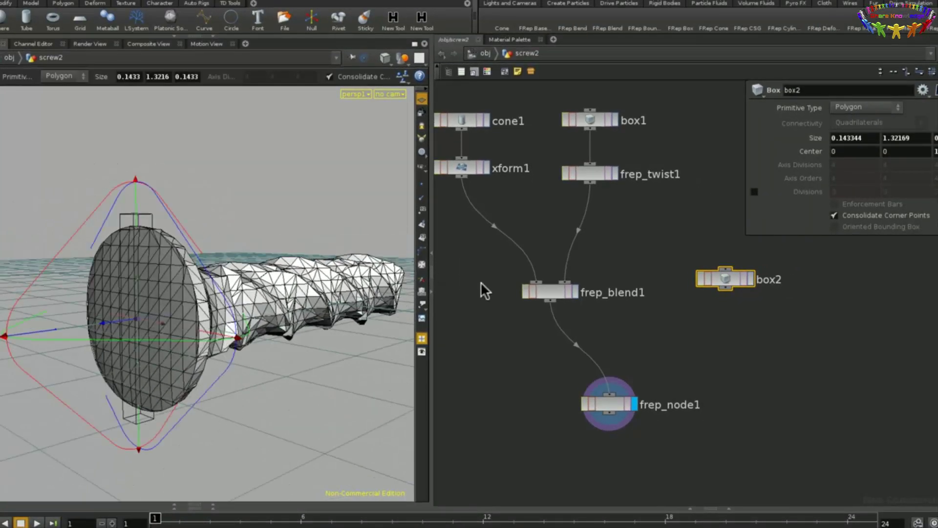
# Insert an FRep CSG node after the blend, wire box2 in, and set Subtraction to cut the slot.
pyautogui.press('Tab')
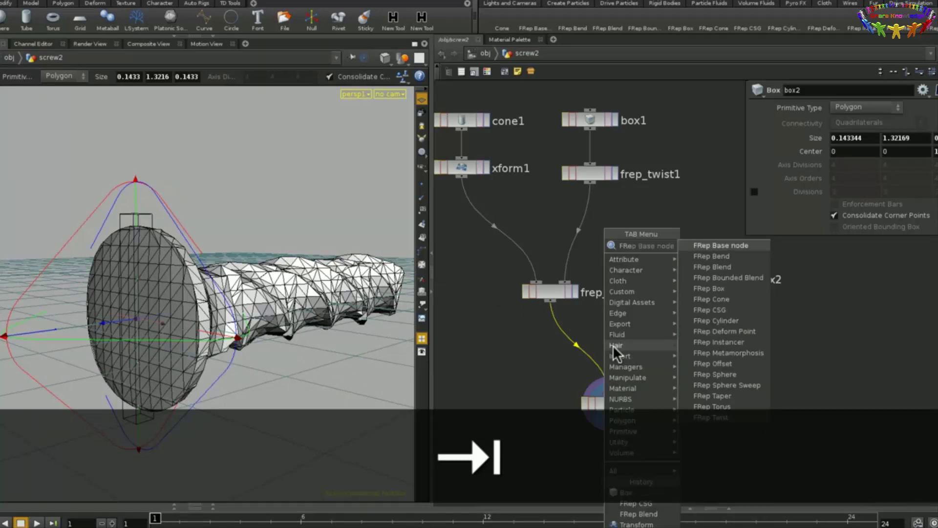
pyautogui.press('Escape')
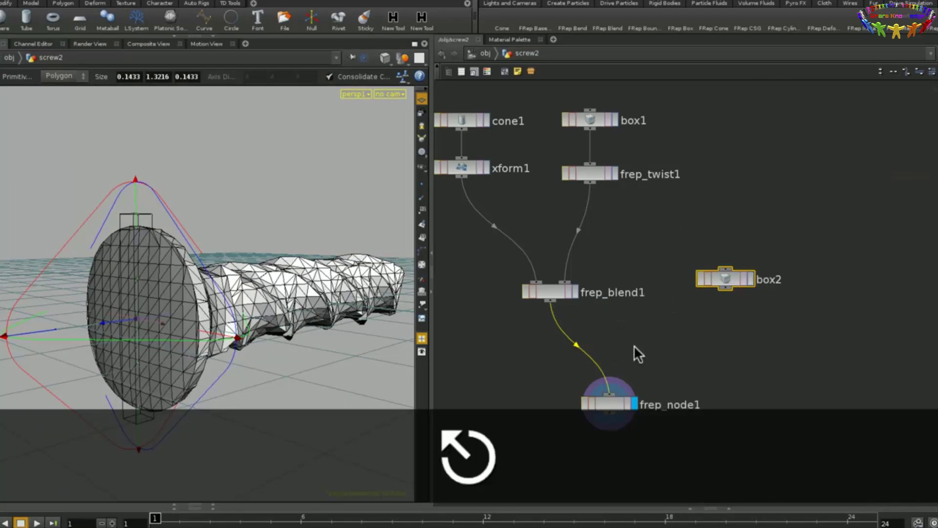
pyautogui.press('Tab')
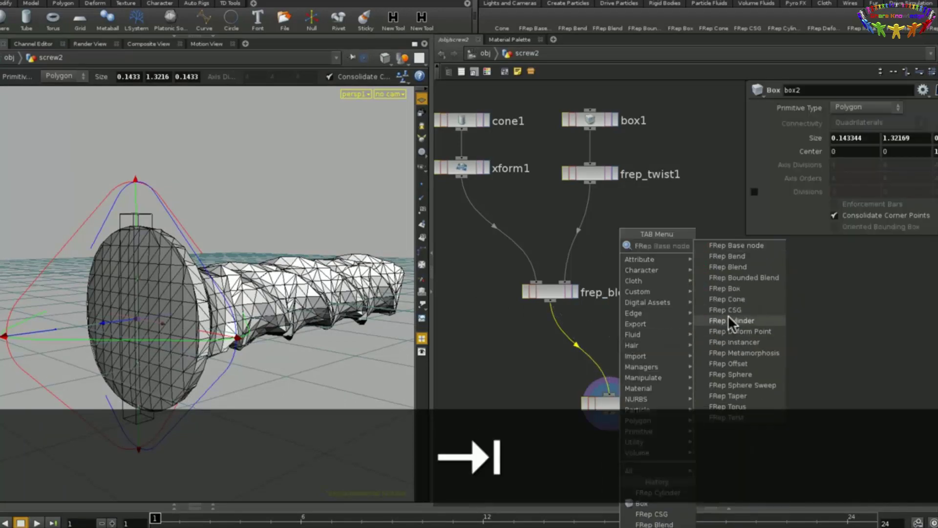
pyautogui.click(740, 310)
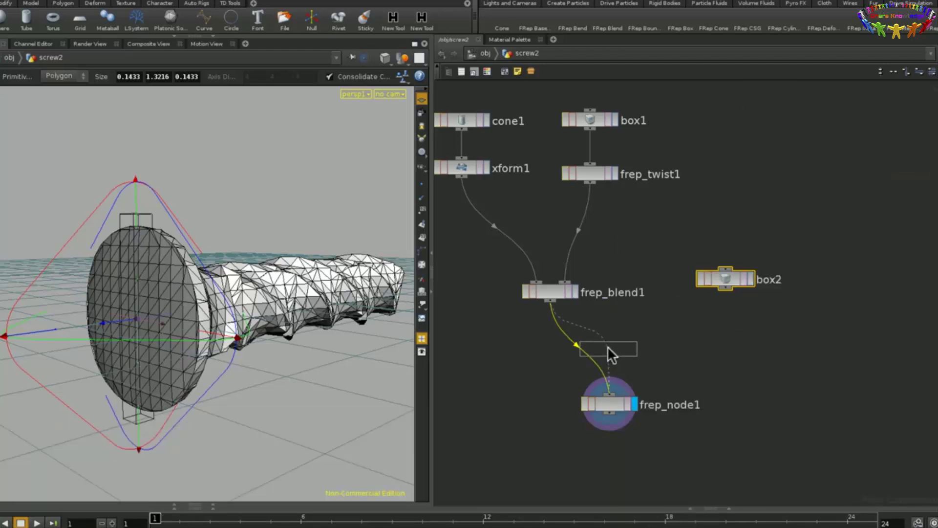
pyautogui.click(608, 347)
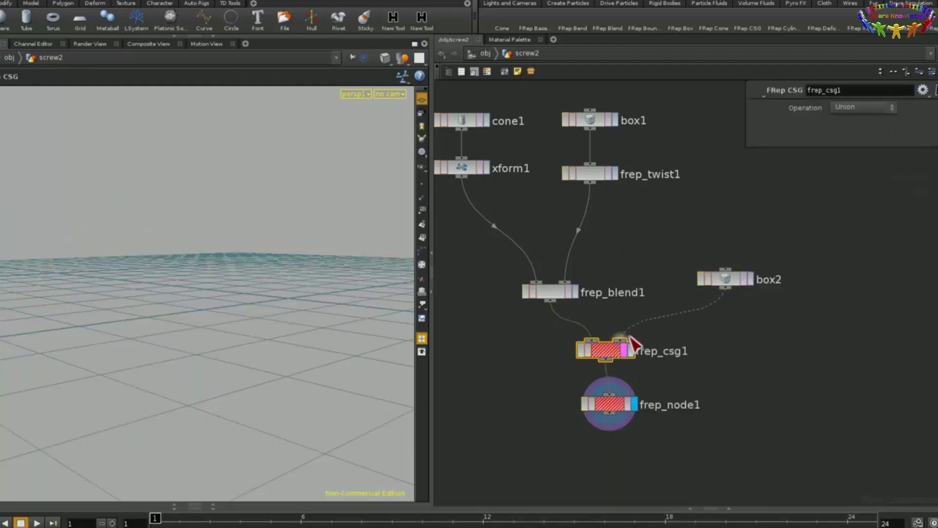
pyautogui.click(609, 350)
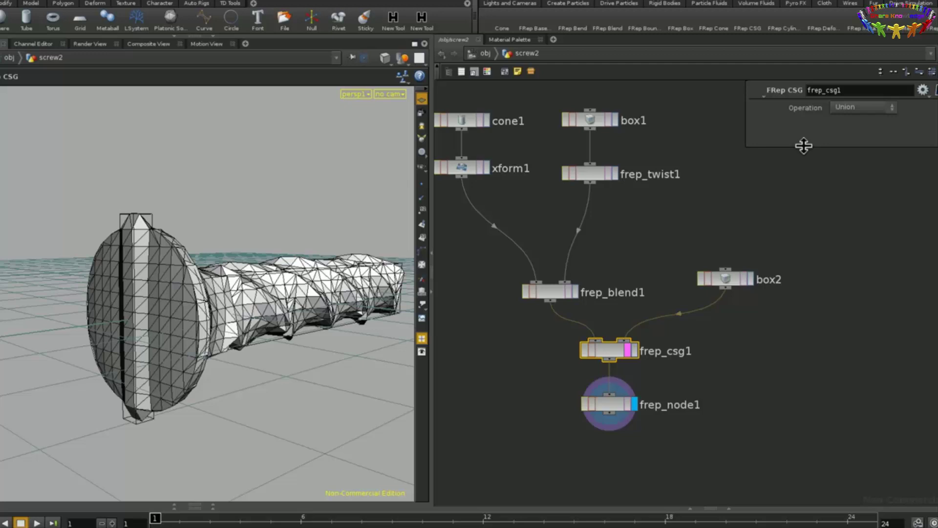
pyautogui.click(851, 108)
pyautogui.click(860, 131)
pyautogui.moveTo(247, 356); pyautogui.dragTo(281, 391)
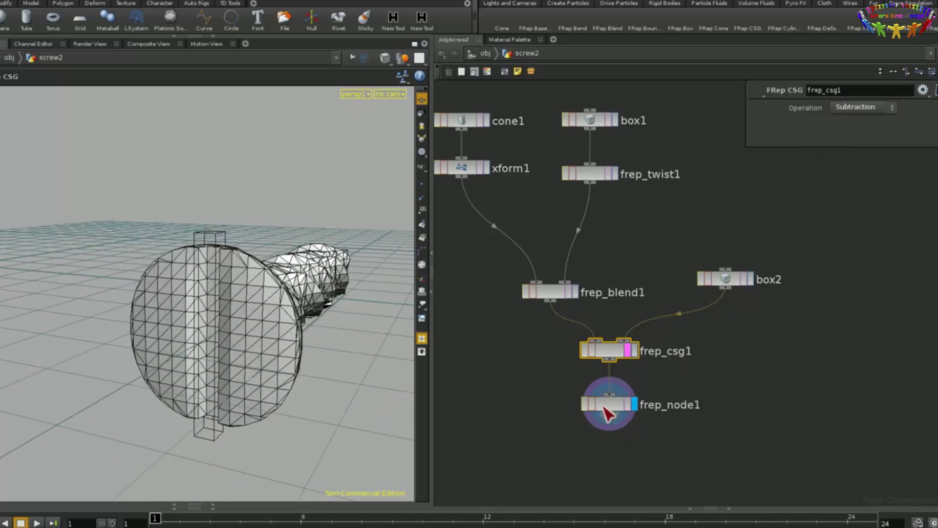
# Switch frep_node1's polygonization to Analytic and inspect the threaded shaft.
pyautogui.click(608, 414)
pyautogui.click(853, 159)
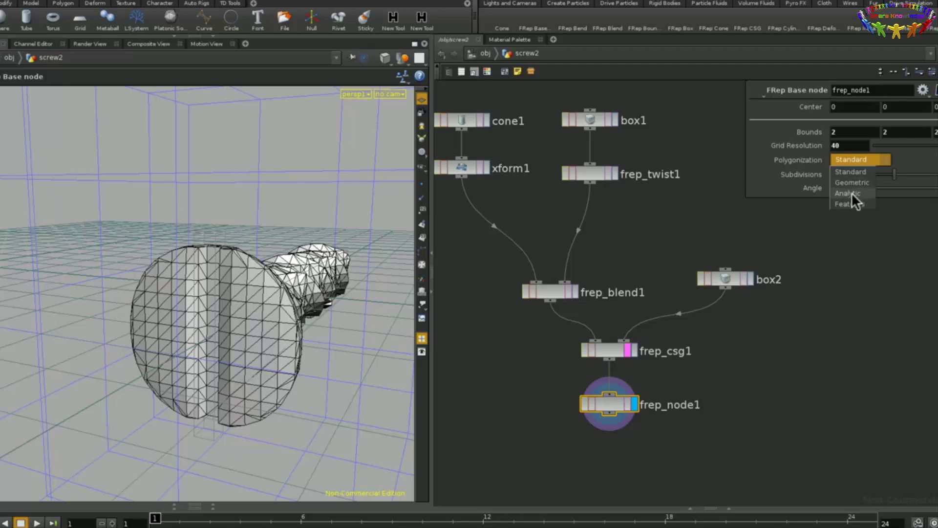
pyautogui.click(852, 193)
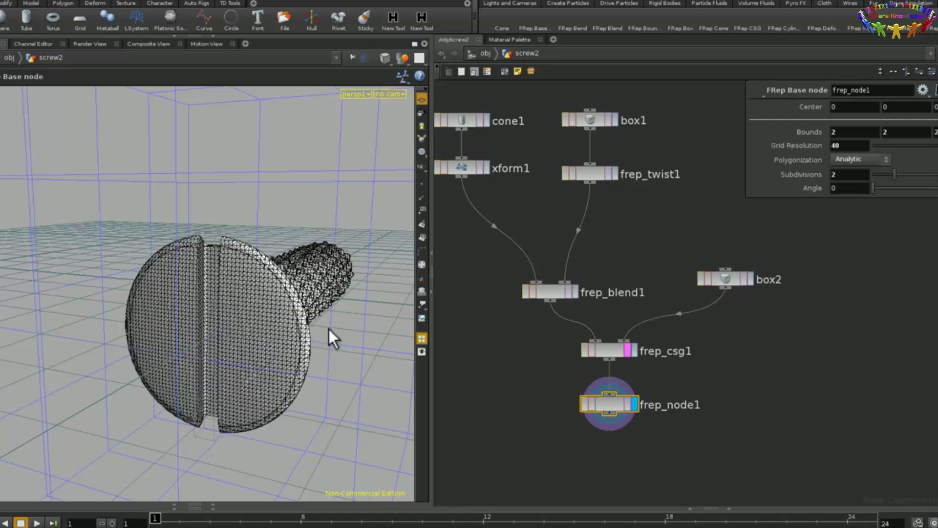
pyautogui.moveTo(329, 330)
pyautogui.mouseDown()
pyautogui.moveTo(306, 345)
pyautogui.moveTo(262, 341)
pyautogui.moveTo(257, 321)
pyautogui.moveTo(280, 340)
pyautogui.moveTo(325, 329)
pyautogui.mouseUp()
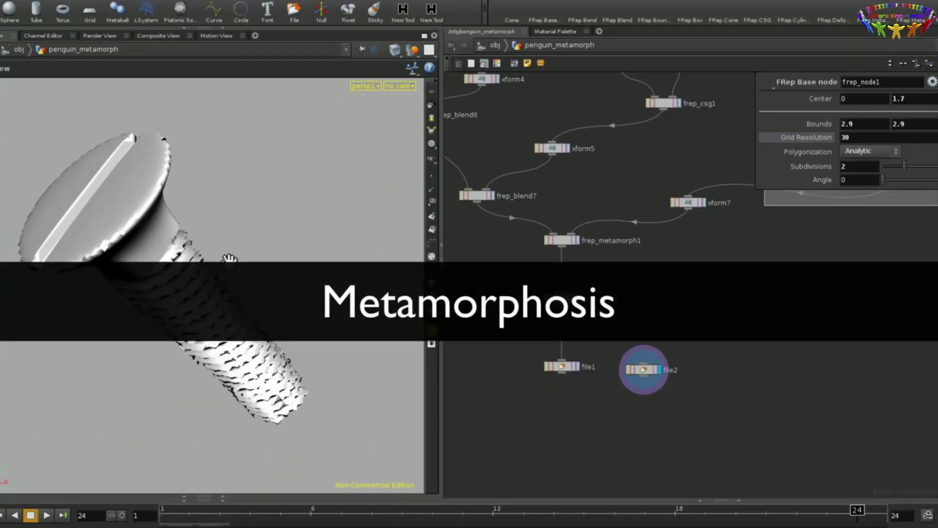
# Select frep_metamorph1 and pan the network to show the penguin nodes plus file1 and file2.
pyautogui.moveTo(226, 256); pyautogui.dragTo(225, 261)
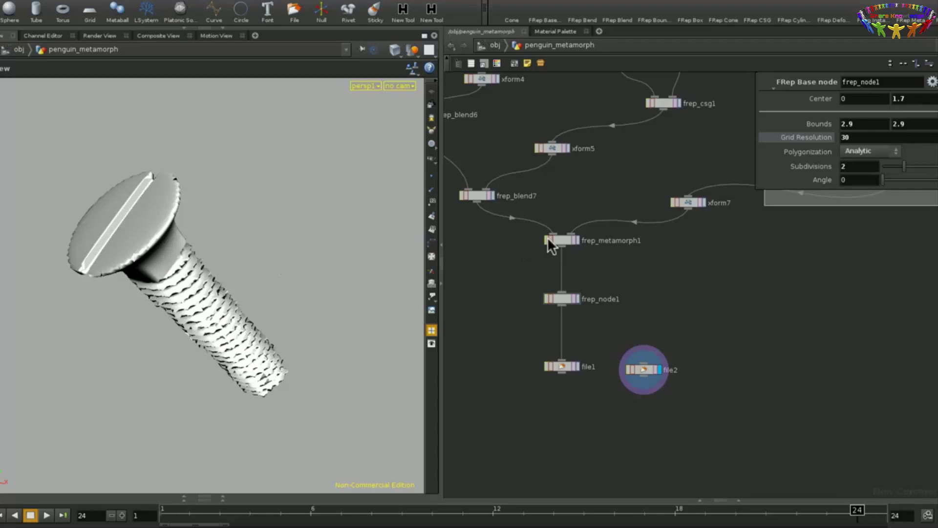
pyautogui.click(561, 240)
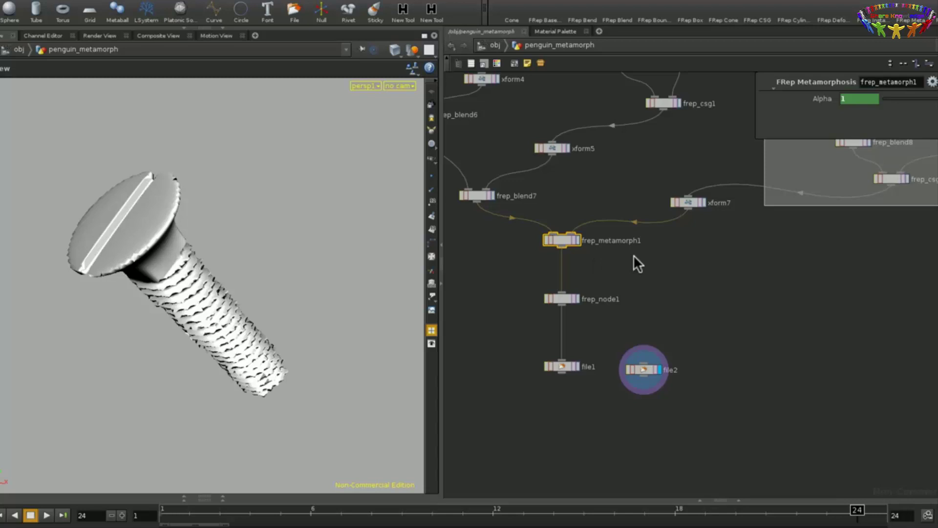
pyautogui.scroll(-4, 667, 266)
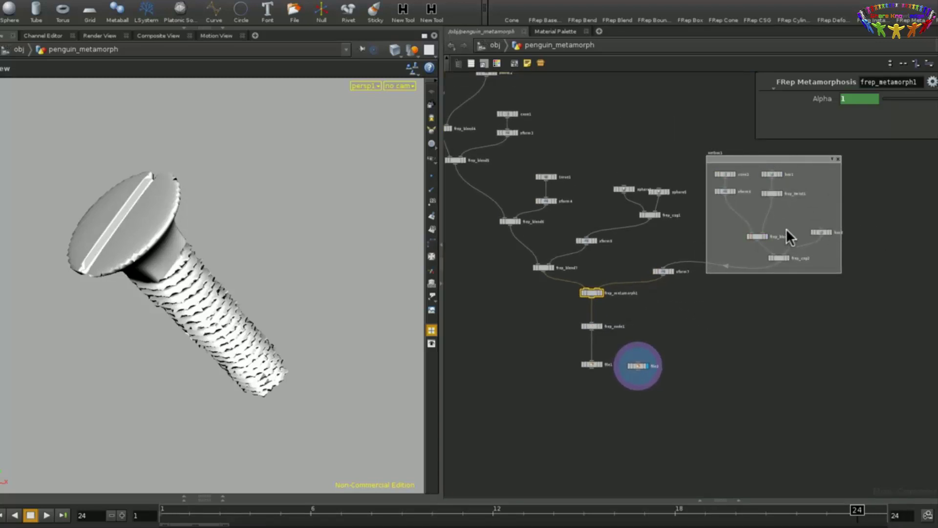
pyautogui.moveTo(683, 330); pyautogui.dragTo(771, 379, button='middle')
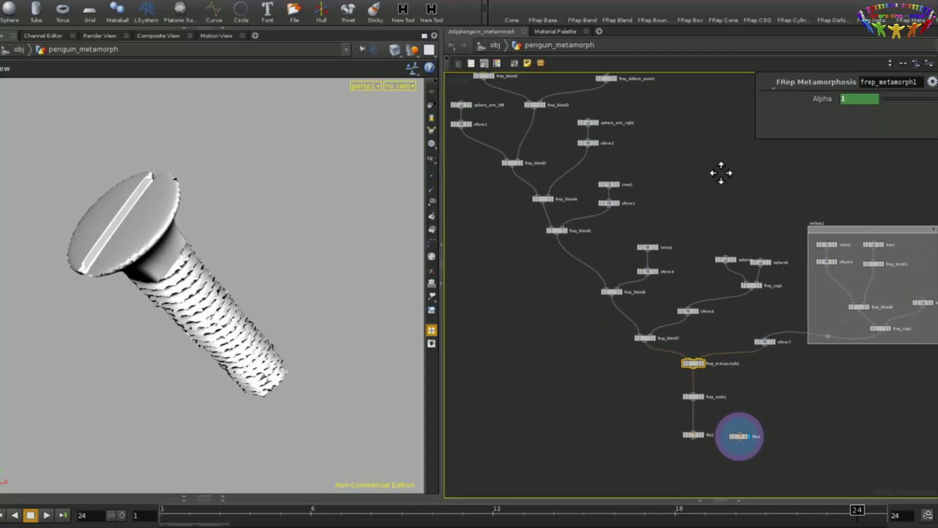
pyautogui.moveTo(720, 172); pyautogui.dragTo(751, 215, button='middle')
pyautogui.moveTo(760, 297); pyautogui.dragTo(651, 174, button='middle')
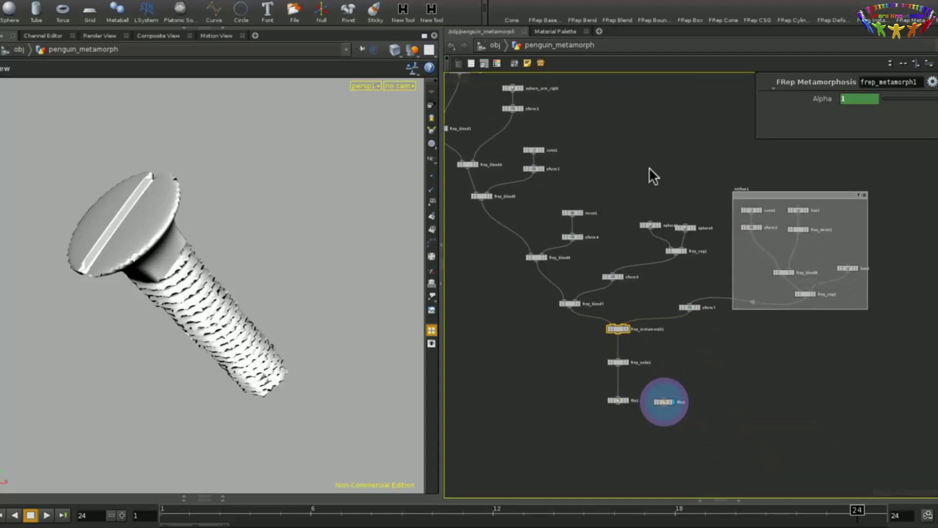
# At frame 1, open frep_metamorph1's Alpha curve, rising from 0 to 1 at frame 24.
pyautogui.click(164, 511)
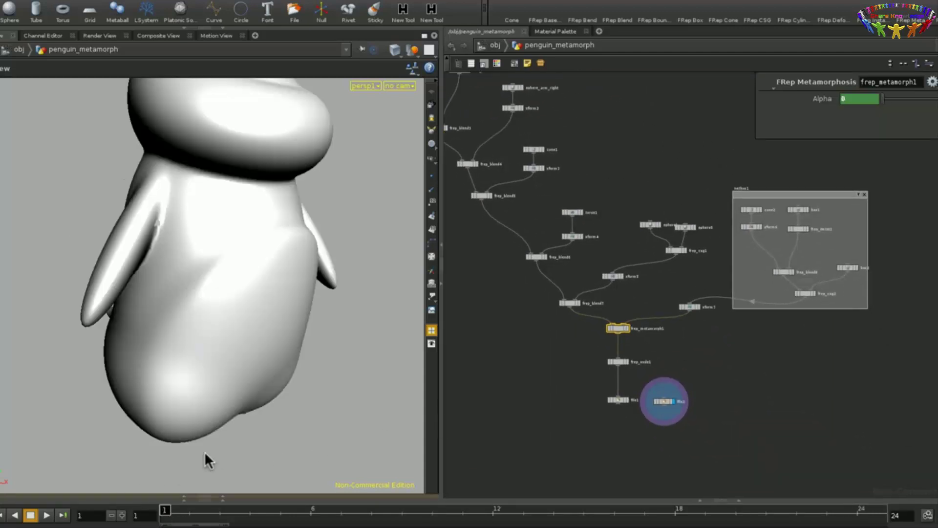
pyautogui.moveTo(288, 276); pyautogui.dragTo(293, 225)
pyautogui.scroll(4, 661, 341)
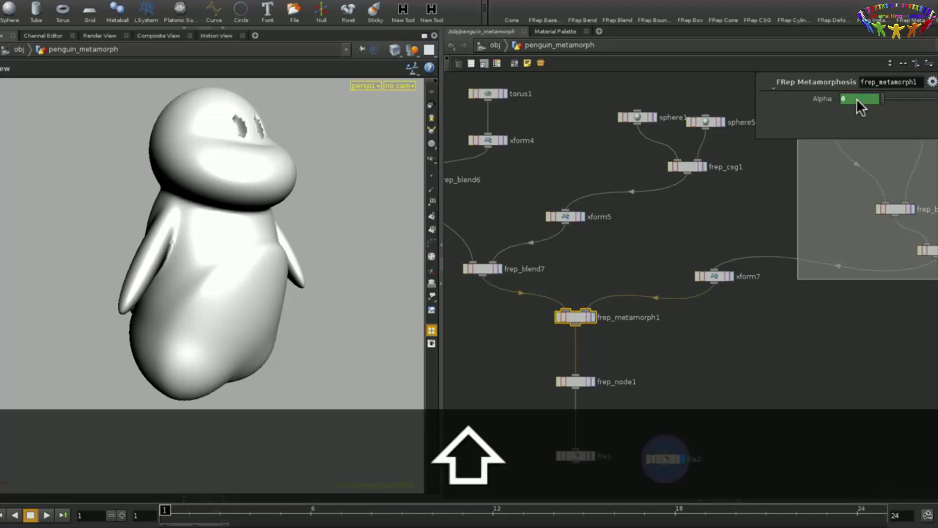
pyautogui.keyDown('shift'); pyautogui.click(857, 98); pyautogui.keyUp('shift')
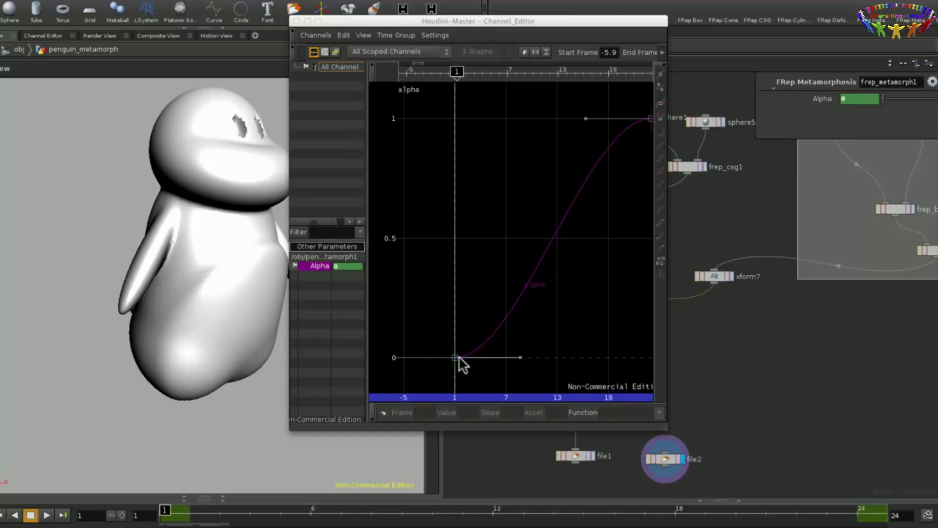
# Close the Channel Editor, then play file2's morph until the penguin becomes the screw at frame 24.
pyautogui.click(296, 21)
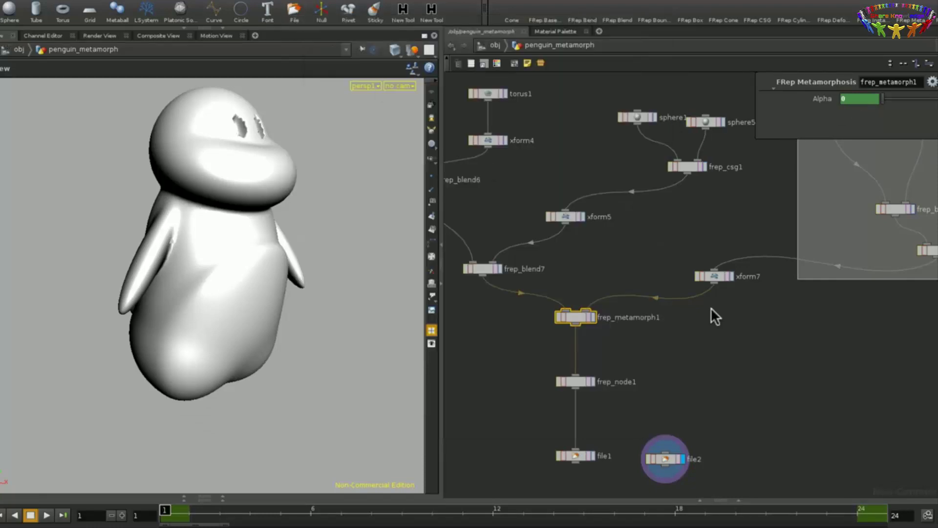
pyautogui.moveTo(699, 354); pyautogui.dragTo(682, 285, button='middle')
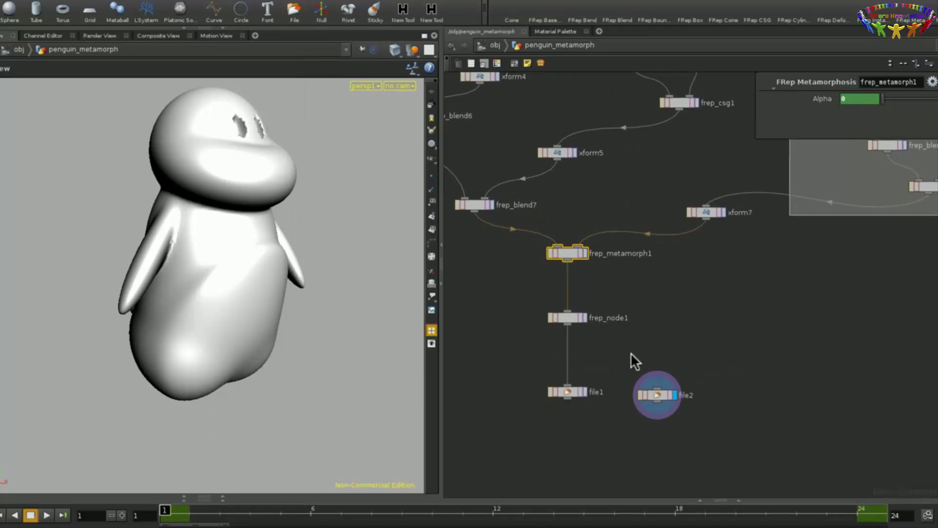
pyautogui.click(657, 395)
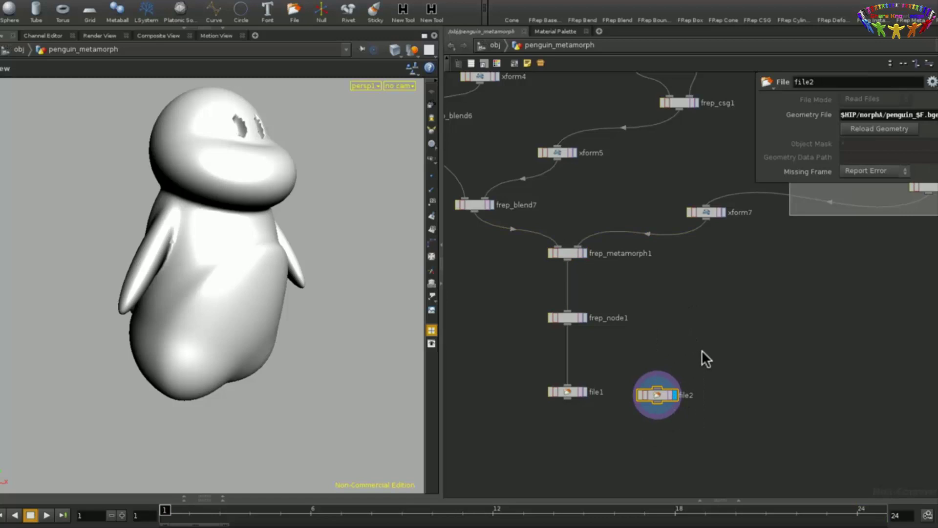
pyautogui.click(47, 515)
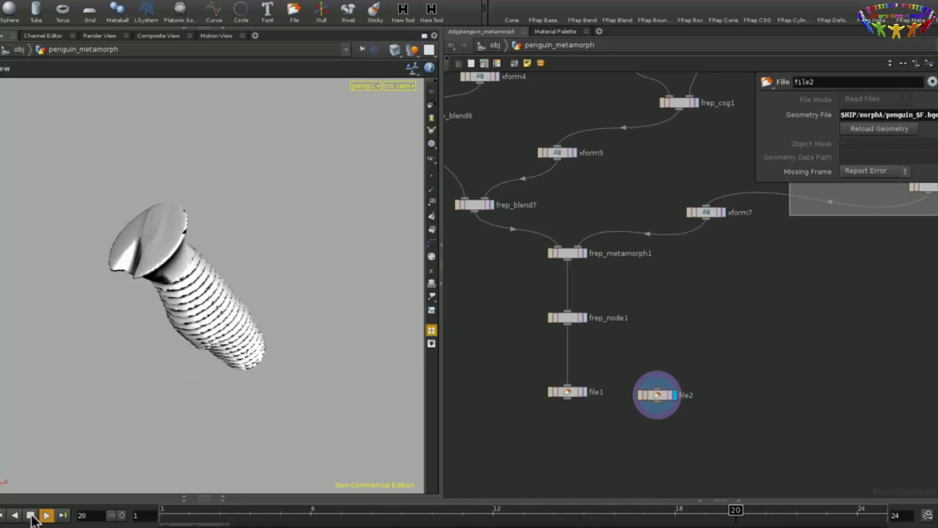
pyautogui.click(31, 515)
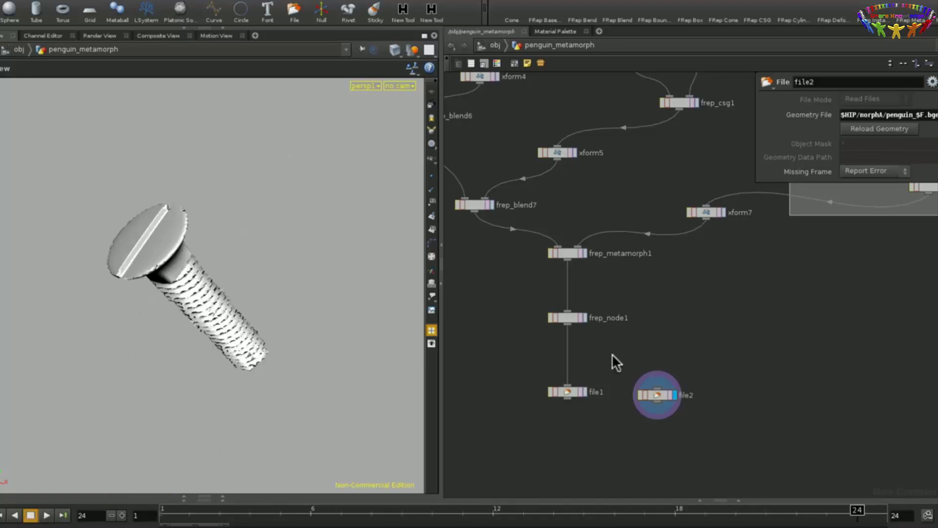
pyautogui.moveTo(660, 356); pyautogui.dragTo(644, 290, button='middle')
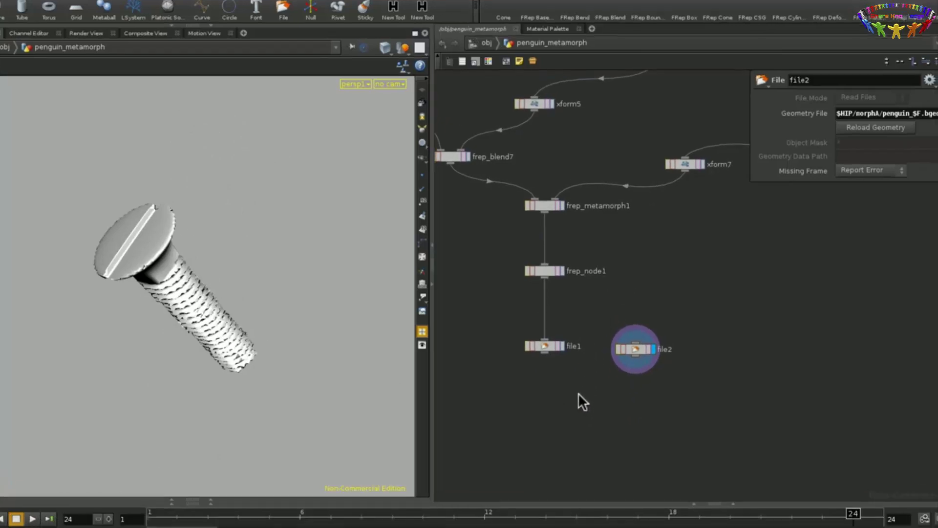
# Check file1 writes $HIP/morphA/penguin_$F.bgeo, confirm penguin_1–24 in Finder, then reselect file2.
pyautogui.moveTo(609, 393); pyautogui.dragTo(551, 338)
pyautogui.moveTo(380, 431); pyautogui.dragTo(382, 432)
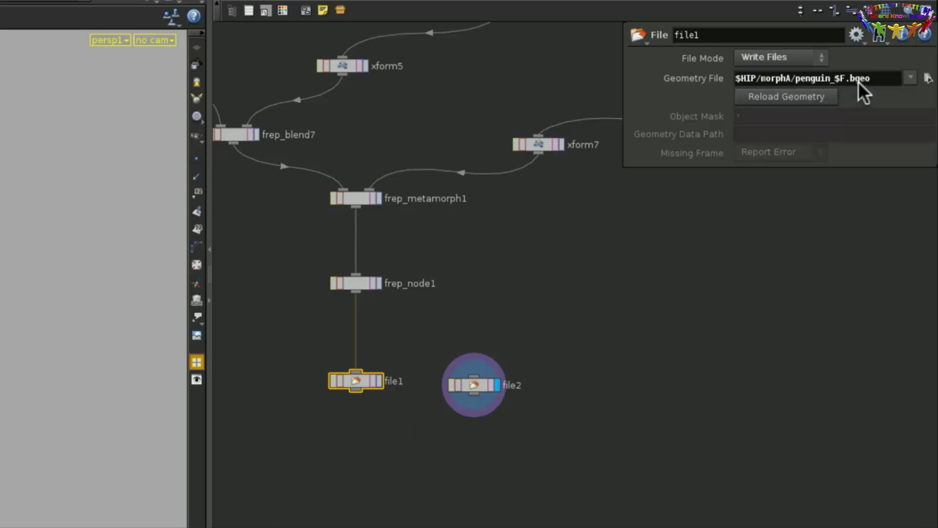
pyautogui.press('super+Tab')
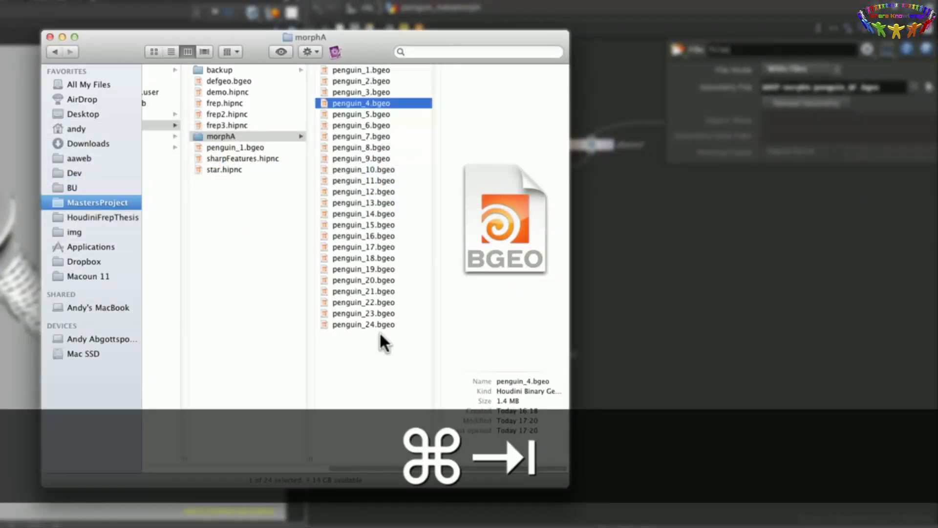
pyautogui.moveTo(380, 342); pyautogui.dragTo(367, 69)
pyautogui.click(375, 360)
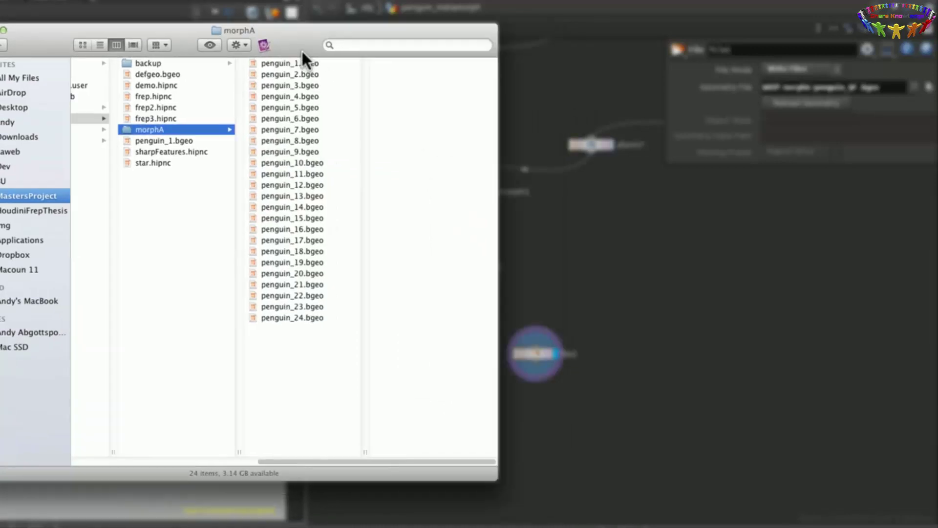
pyautogui.click(500, 253)
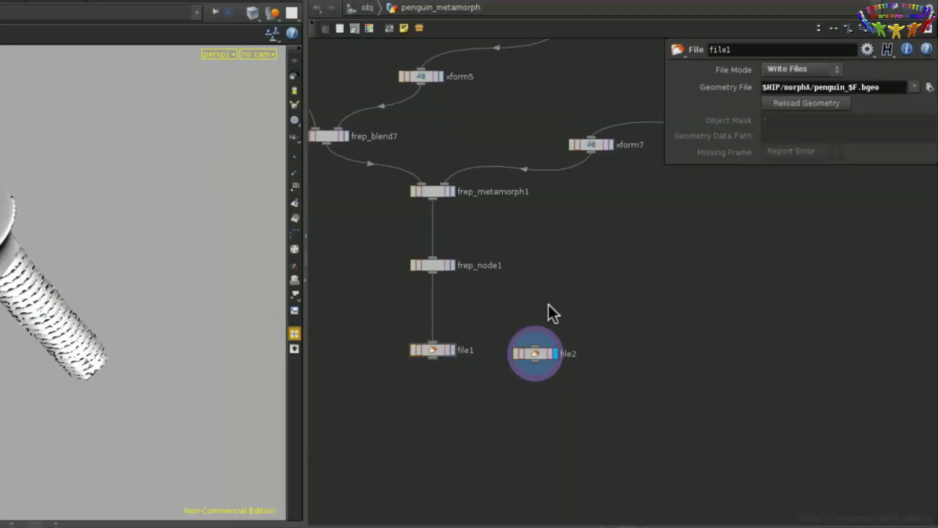
pyautogui.click(537, 353)
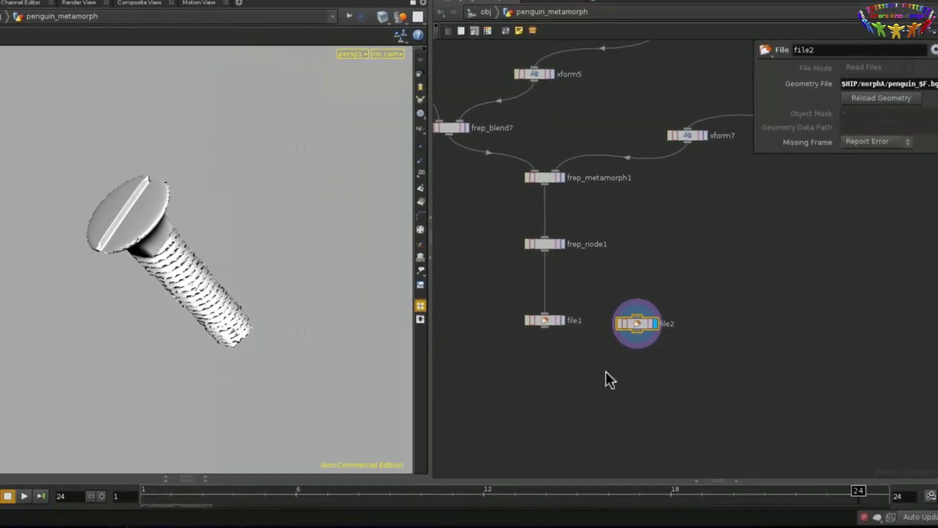
# Play the cached penguin-to-screw morph, stop it, and jump back to frame 1.
pyautogui.click(23, 497)
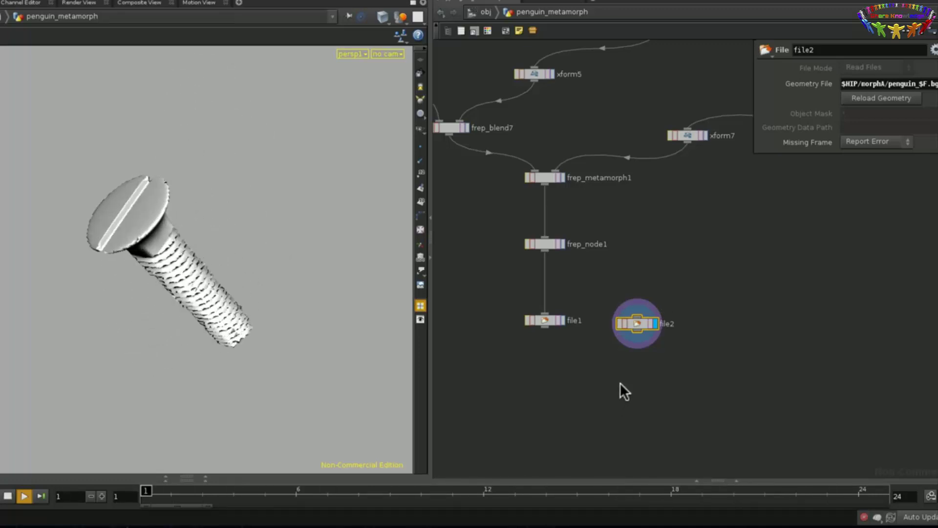
pyautogui.click(10, 496)
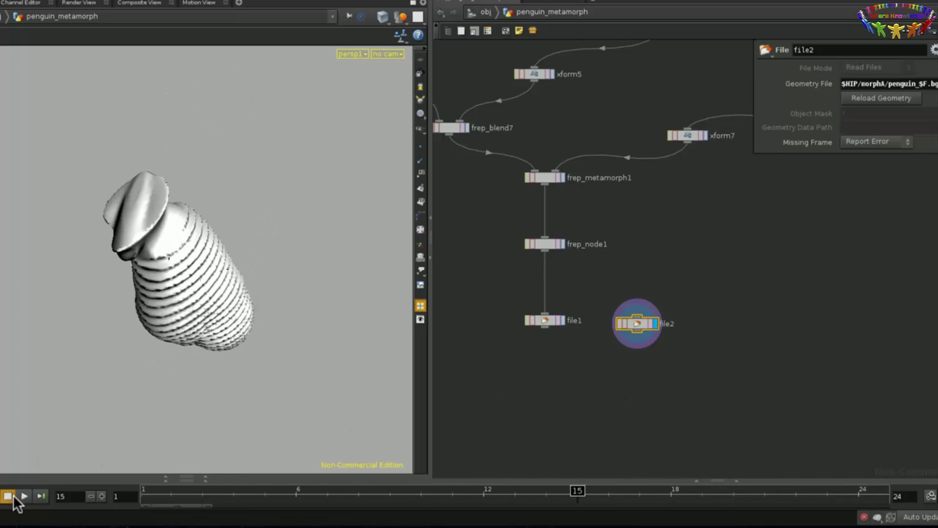
pyautogui.hotkey('ctrl', 'Left')
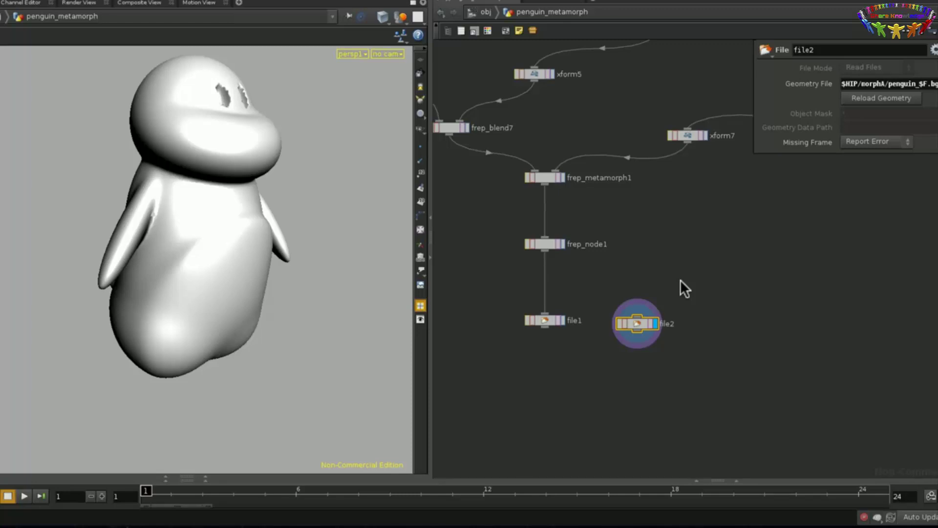
pyautogui.press('super')
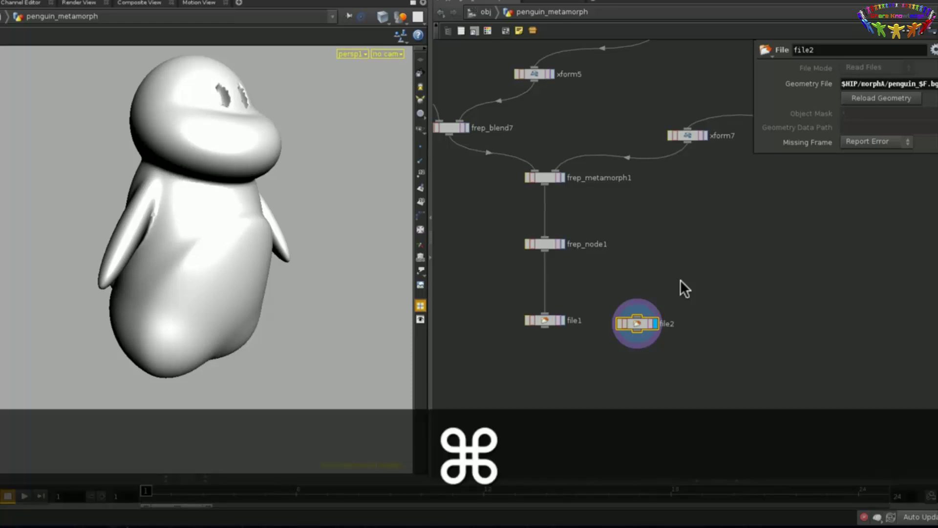